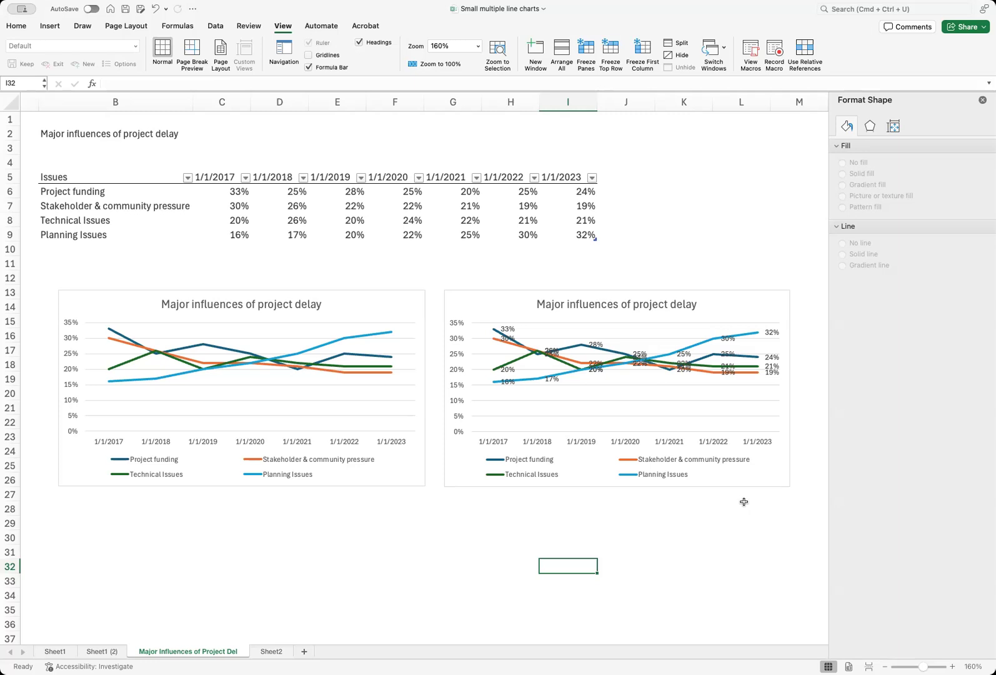
- Compare the small multiple line chart with the source table B5:I9 and the two combined line charts
{"action": "scroll", "coordinate": [744, 501], "scroll_direction": "down", "scroll_amount": 10}
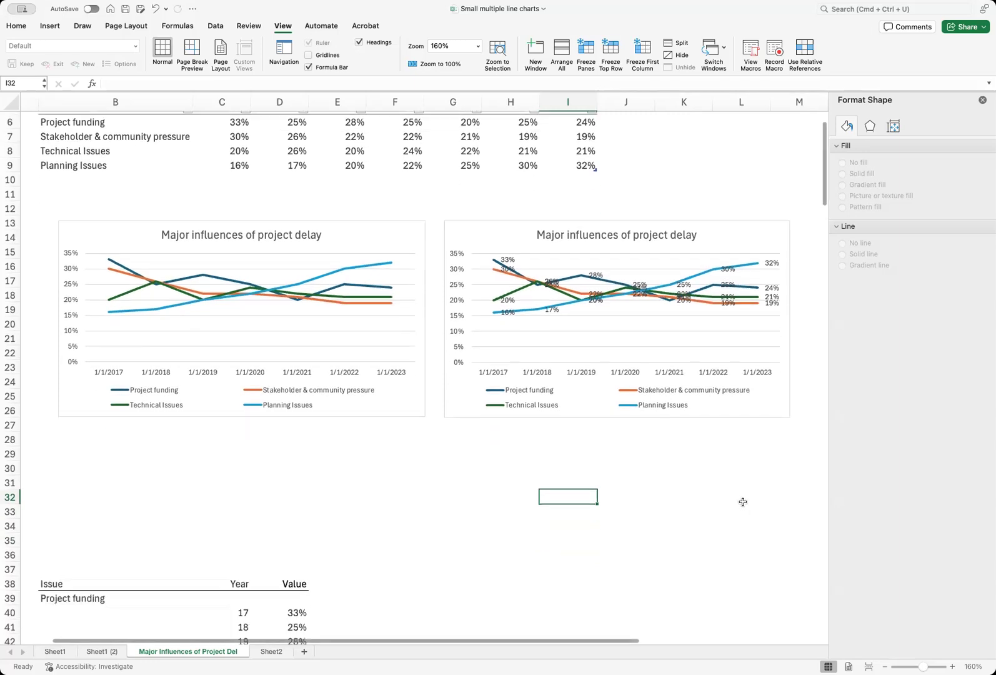
{"action": "scroll", "coordinate": [742, 502], "scroll_direction": "right", "scroll_amount": 2}
{"action": "scroll", "coordinate": [742, 502], "scroll_direction": "down", "scroll_amount": 2}
{"action": "scroll", "coordinate": [742, 502], "scroll_direction": "right", "scroll_amount": 1}
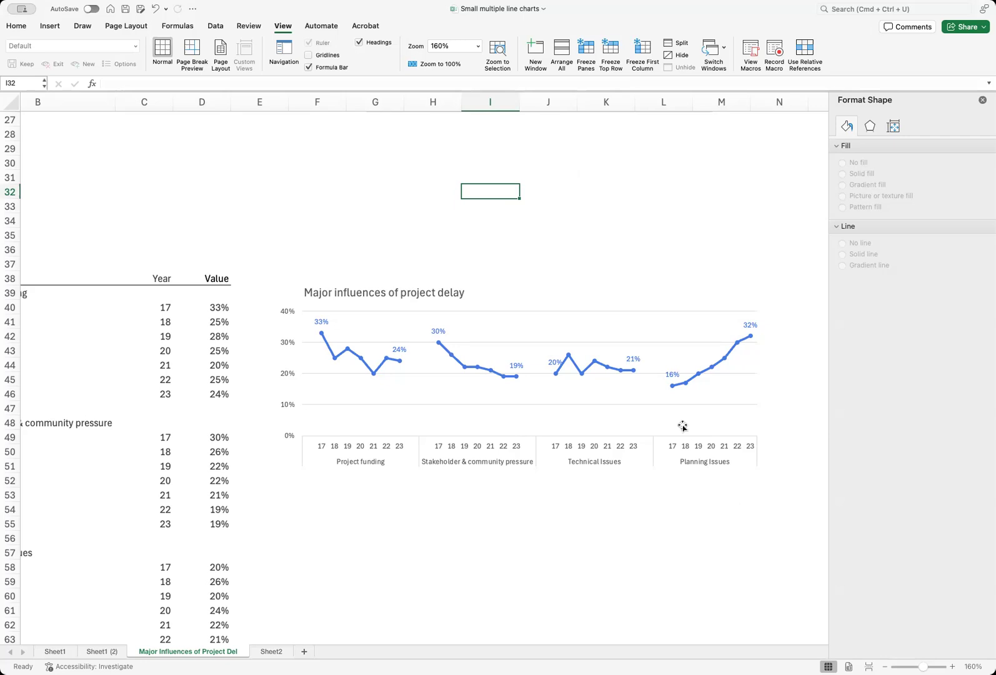
{"action": "left_click", "coordinate": [484, 281]}
{"action": "left_click_drag", "start_coordinate": [436, 277], "coordinate": [480, 281]}
{"action": "scroll", "coordinate": [482, 468], "scroll_direction": "up", "scroll_amount": 15}
{"action": "scroll", "coordinate": [482, 467], "scroll_direction": "left", "scroll_amount": 3}
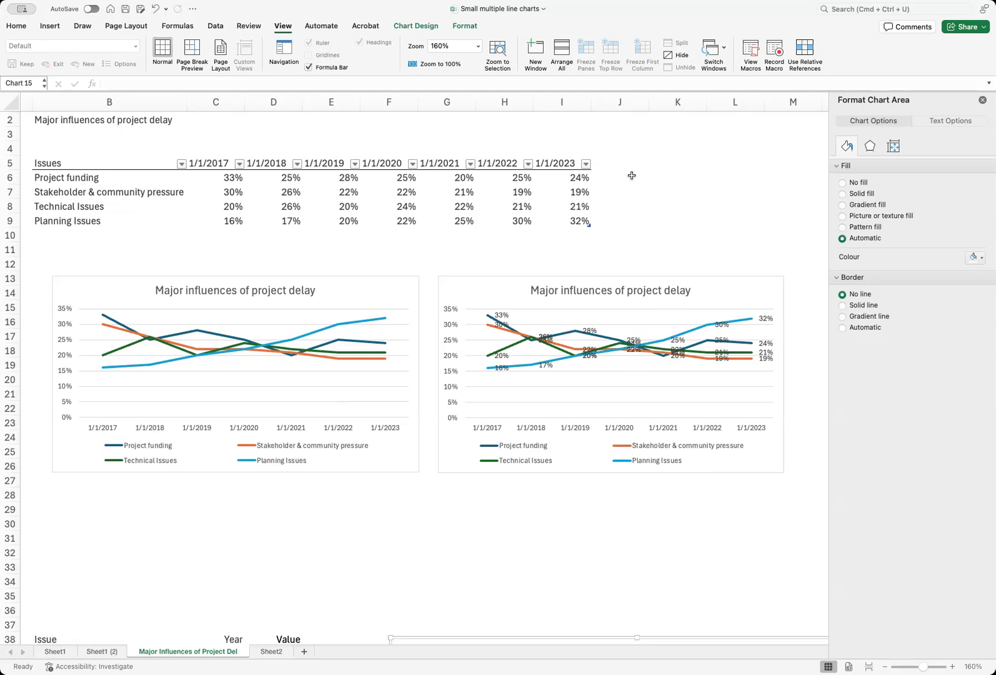
{"action": "left_click_drag", "start_coordinate": [84, 167], "coordinate": [570, 220]}
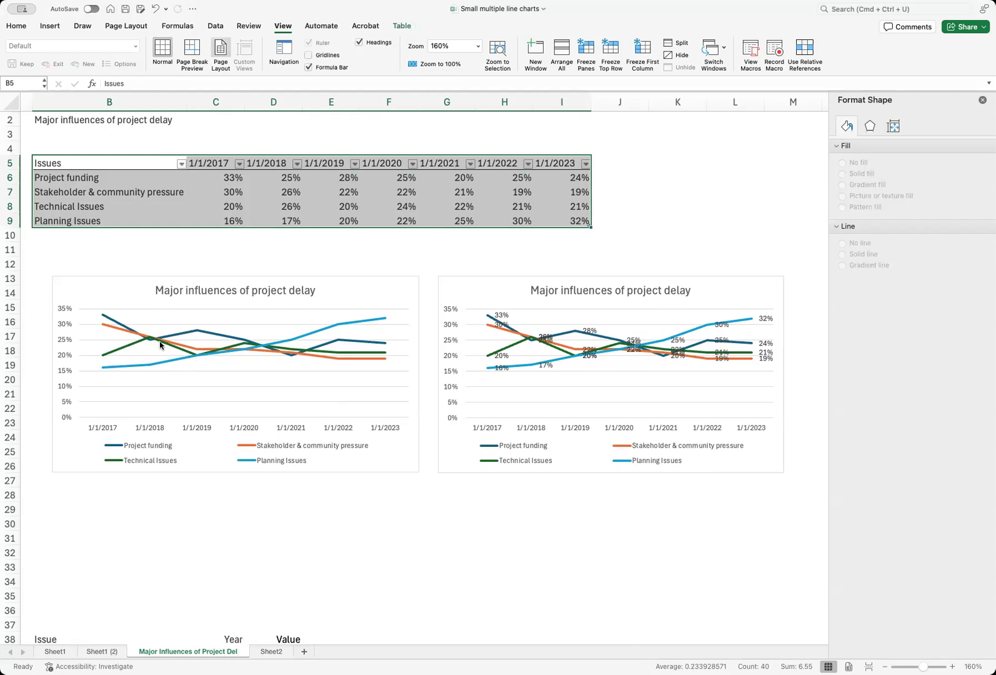
{"action": "mouse_move", "coordinate": [233, 348]}
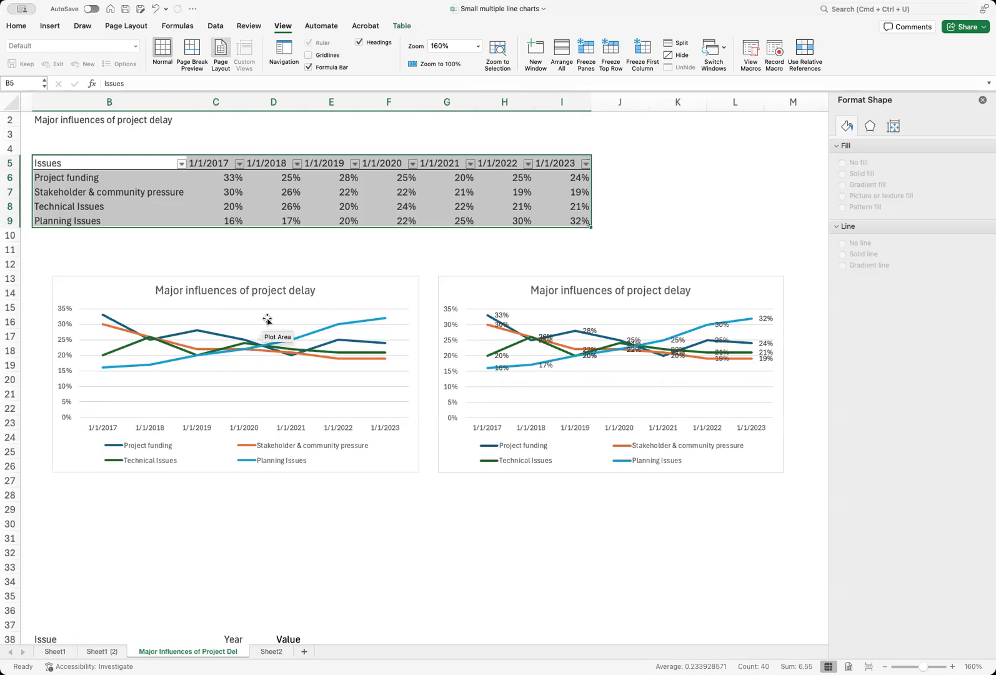
{"action": "scroll", "coordinate": [267, 320], "scroll_direction": "down", "scroll_amount": 10}
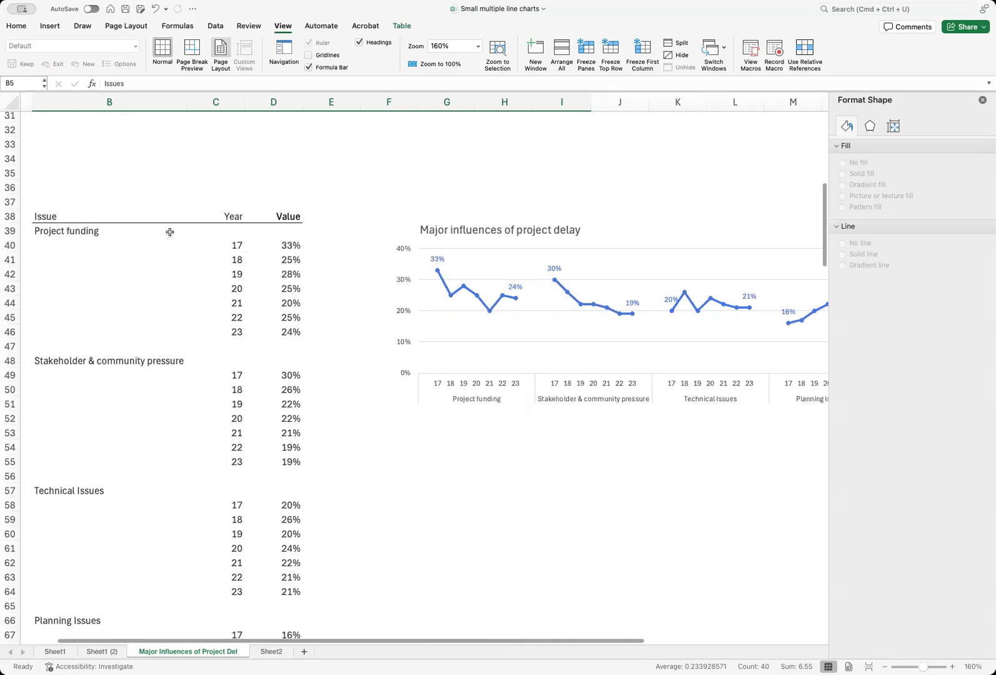
- Review the Issue, Year and Value headers in row 38 and show the sheet's gridlines
{"action": "left_click", "coordinate": [50, 216]}
{"action": "left_click", "coordinate": [235, 216]}
{"action": "left_click", "coordinate": [288, 215]}
{"action": "left_click", "coordinate": [308, 55]}
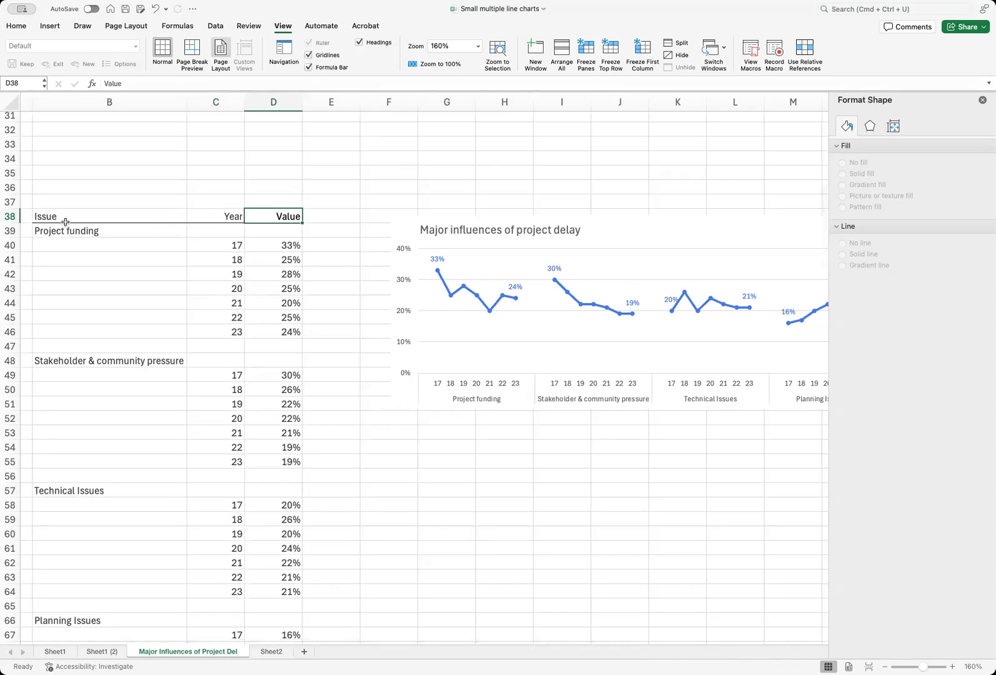
- Examine the Project funding block, the blank separator row 47 and the Stakeholder & community pressure heading row
{"action": "left_click_drag", "start_coordinate": [78, 232], "coordinate": [252, 323]}
{"action": "left_click_drag", "start_coordinate": [111, 345], "coordinate": [281, 344]}
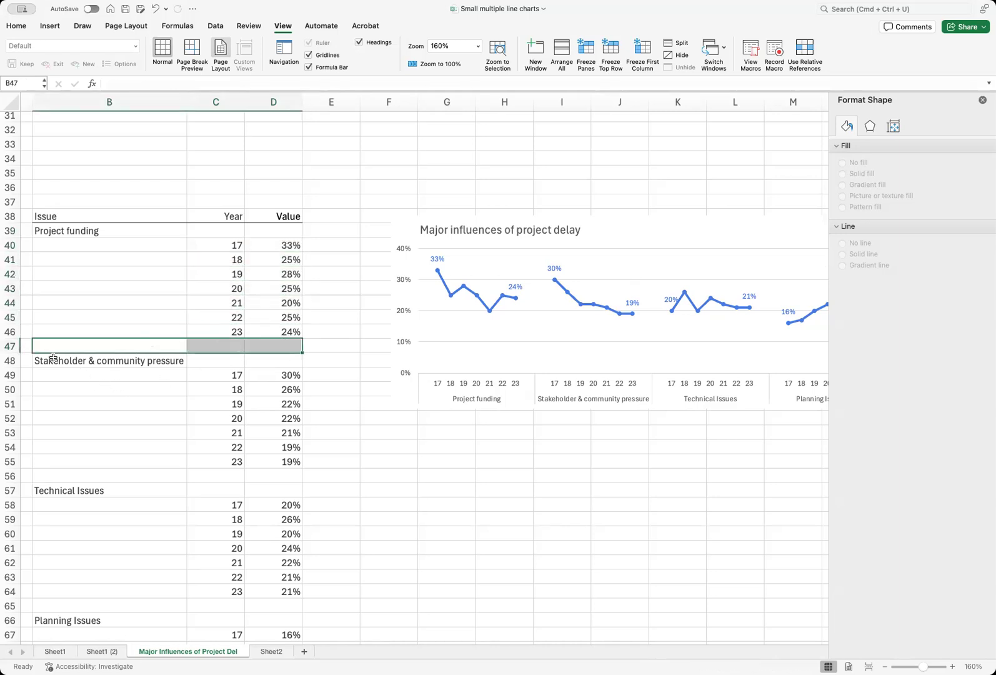
{"action": "left_click_drag", "start_coordinate": [53, 359], "coordinate": [257, 360]}
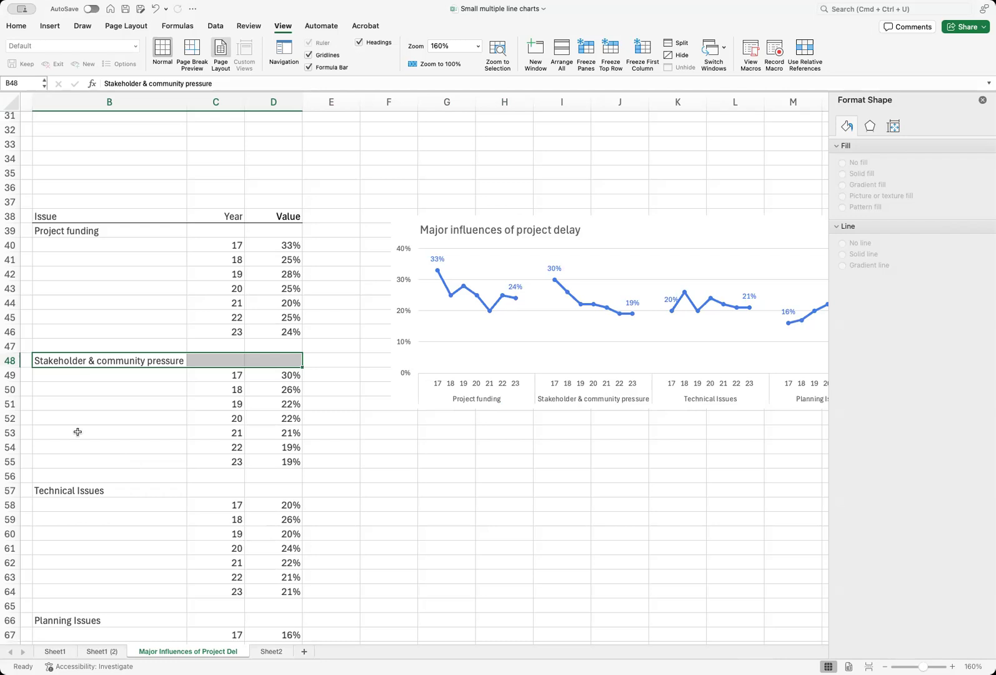
- Copy the Project funding percentages in C6:I6 and paste them transposed starting at cell E40
{"action": "scroll", "coordinate": [253, 369], "scroll_direction": "up", "scroll_amount": 10}
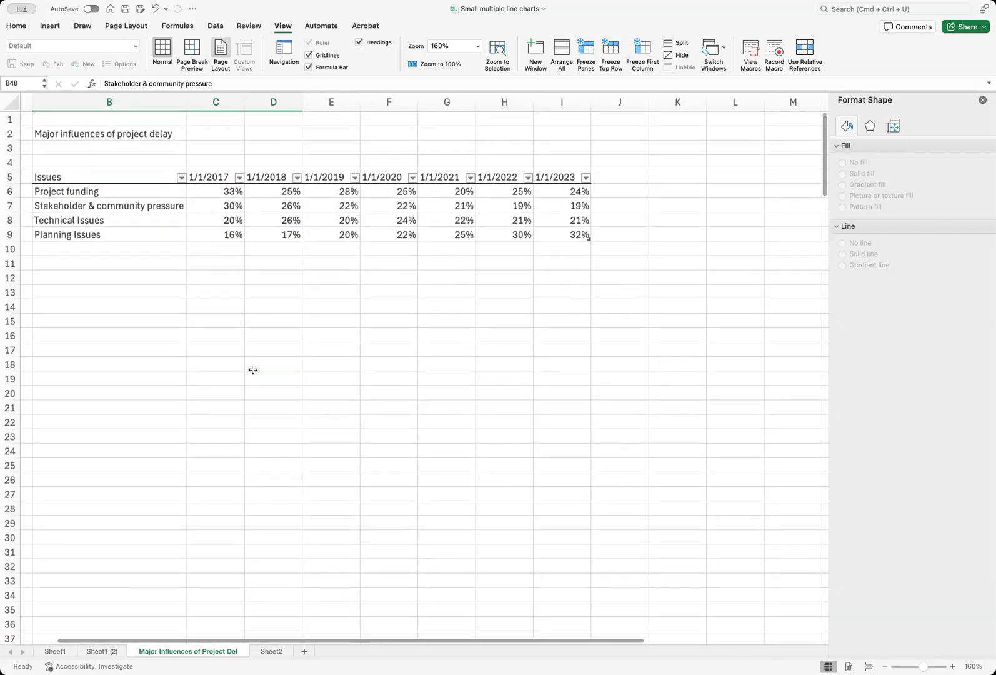
{"action": "left_click_drag", "start_coordinate": [222, 191], "coordinate": [446, 190]}
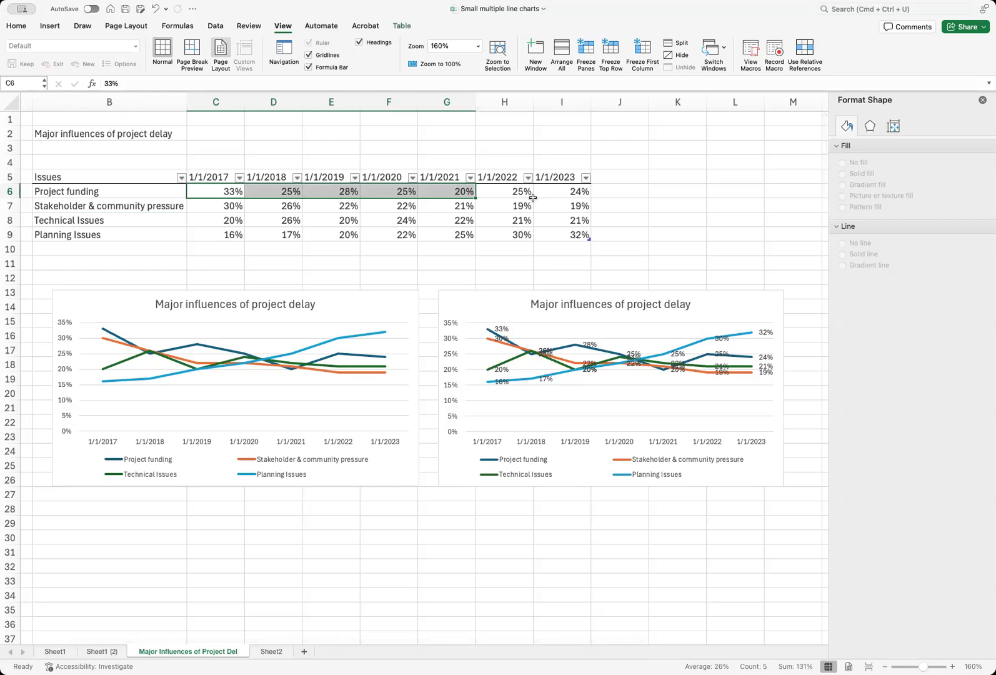
{"action": "key", "text": "shift+Right"}
{"action": "key", "text": "shift+Right"}
{"action": "right_click", "coordinate": [575, 195]}
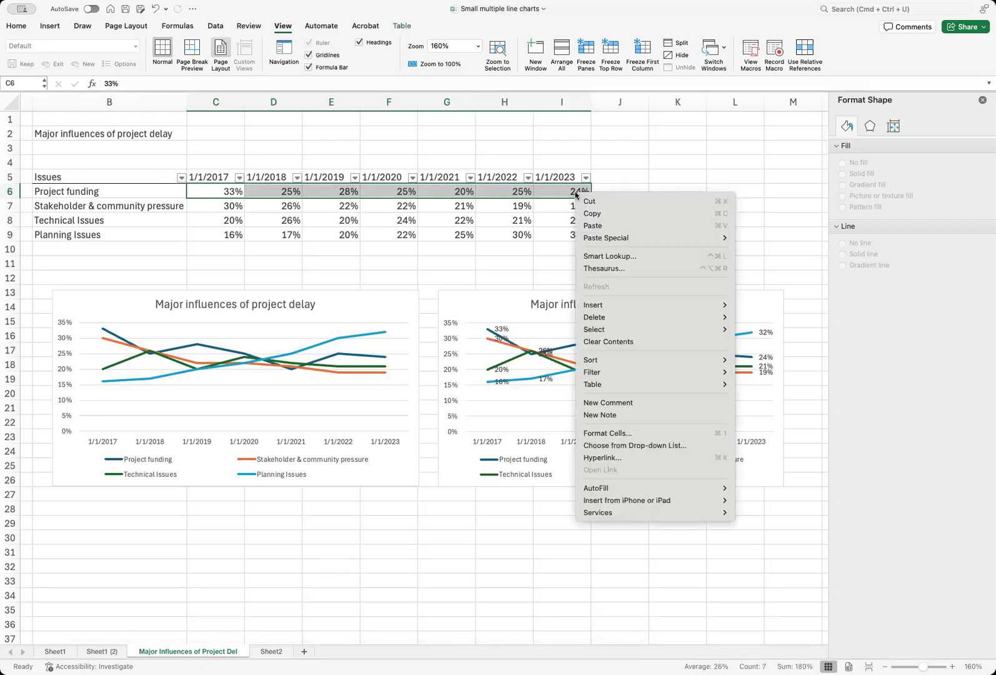
{"action": "left_click", "coordinate": [592, 213]}
{"action": "scroll", "coordinate": [497, 376], "scroll_direction": "down", "scroll_amount": 10}
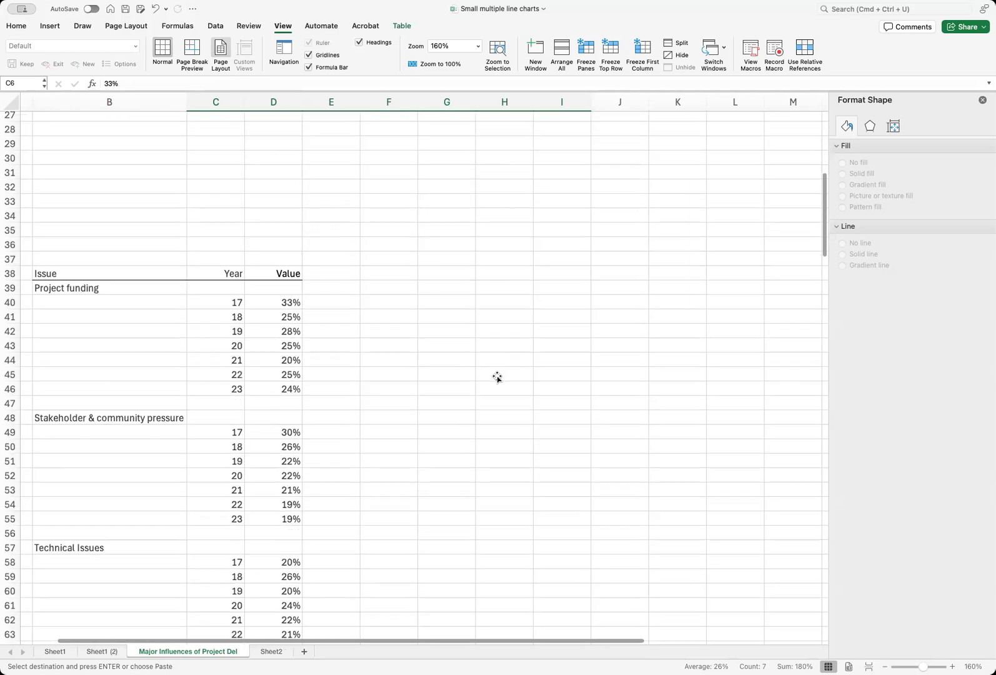
{"action": "left_click", "coordinate": [323, 301]}
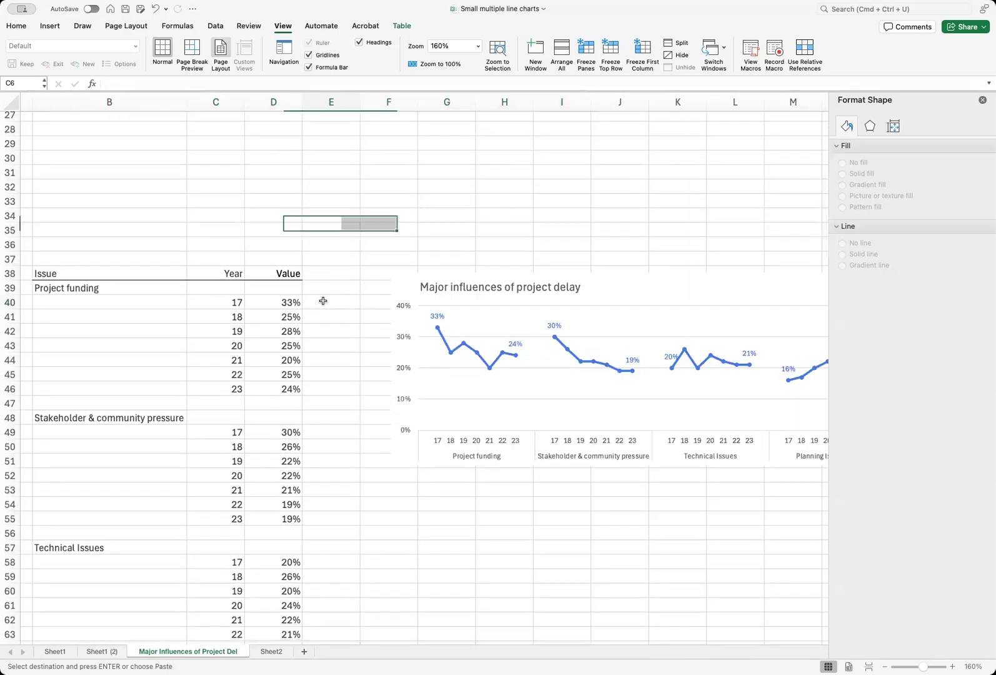
{"action": "right_click", "coordinate": [323, 301]}
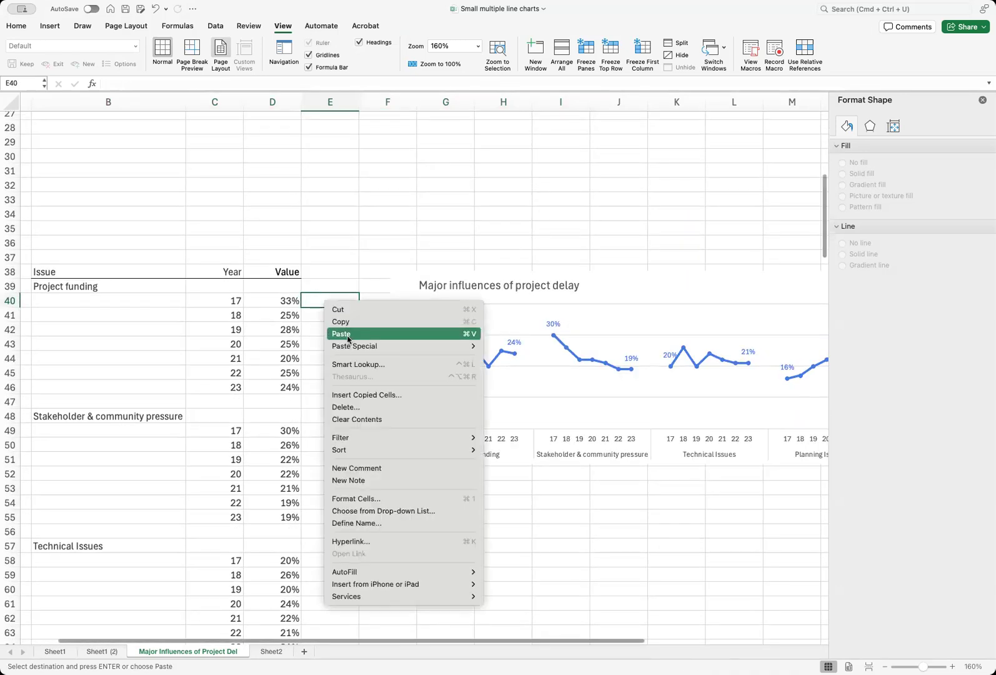
{"action": "mouse_move", "coordinate": [376, 347]}
{"action": "left_click", "coordinate": [535, 425]}
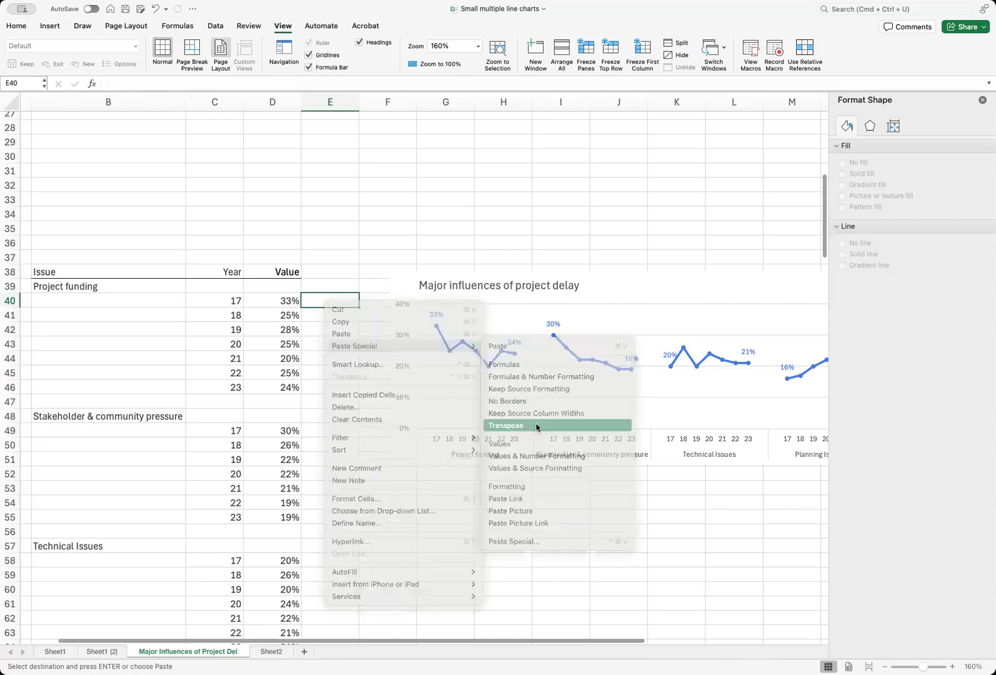
{"action": "left_click_drag", "start_coordinate": [347, 300], "coordinate": [340, 382]}
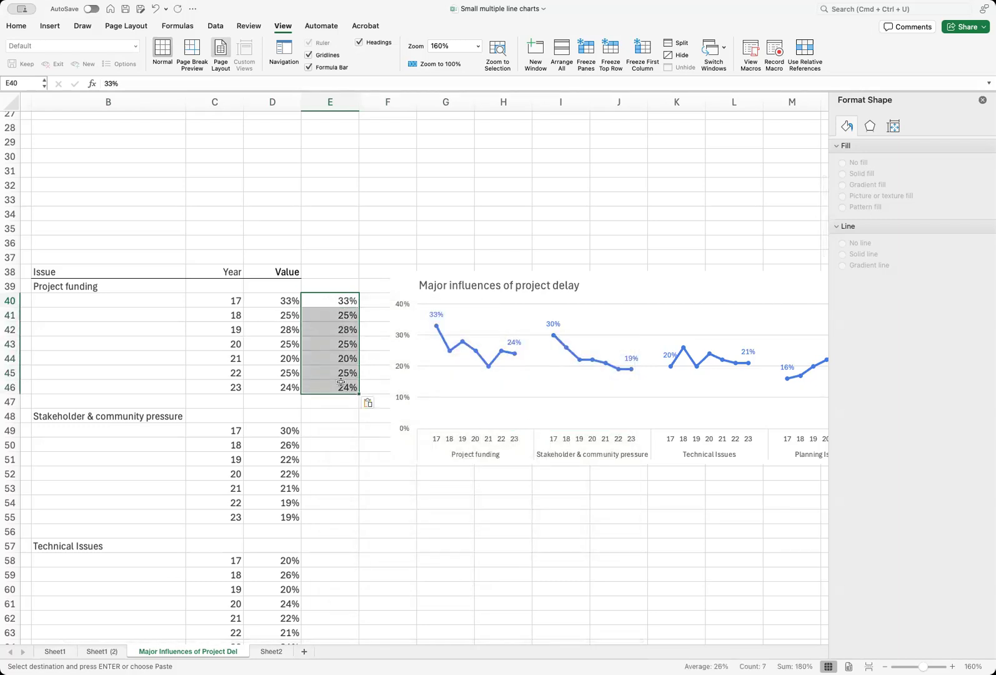
{"action": "left_click", "coordinate": [351, 456]}
- Insert a line chart from the restructured data in B38:D73 and move it below the existing small multiple chart
{"action": "left_click", "coordinate": [97, 270]}
{"action": "left_click_drag", "start_coordinate": [97, 270], "coordinate": [300, 555]}
{"action": "left_click", "coordinate": [47, 26]}
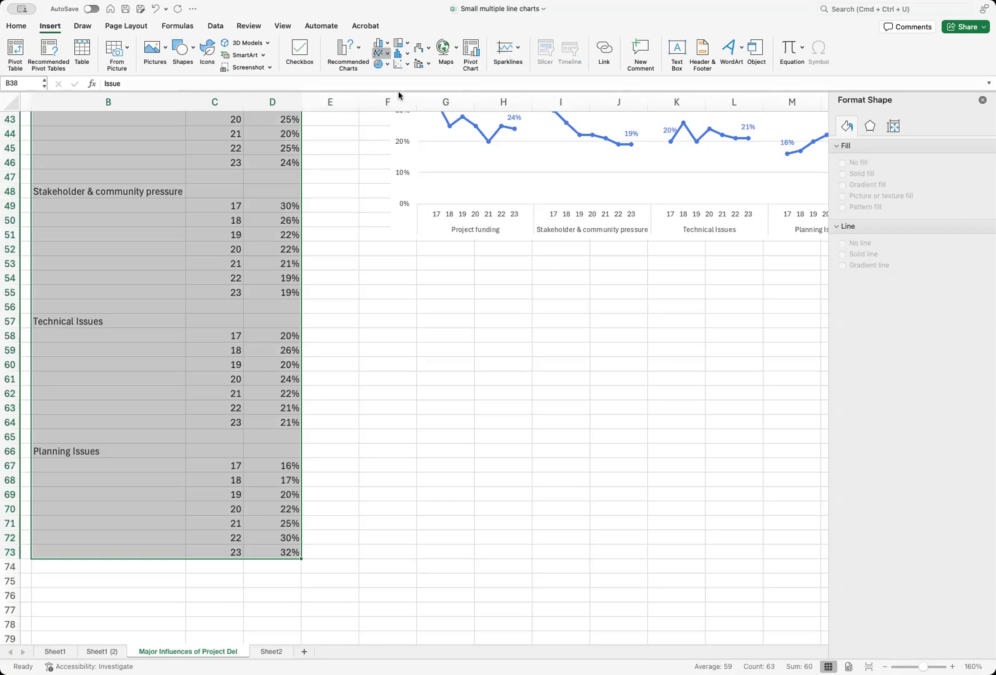
{"action": "left_click_drag", "start_coordinate": [455, 291], "coordinate": [625, 269]}
- Widen the new line chart to match the chart above it and make it slightly taller
{"action": "scroll", "coordinate": [562, 362], "scroll_direction": "right", "scroll_amount": 5}
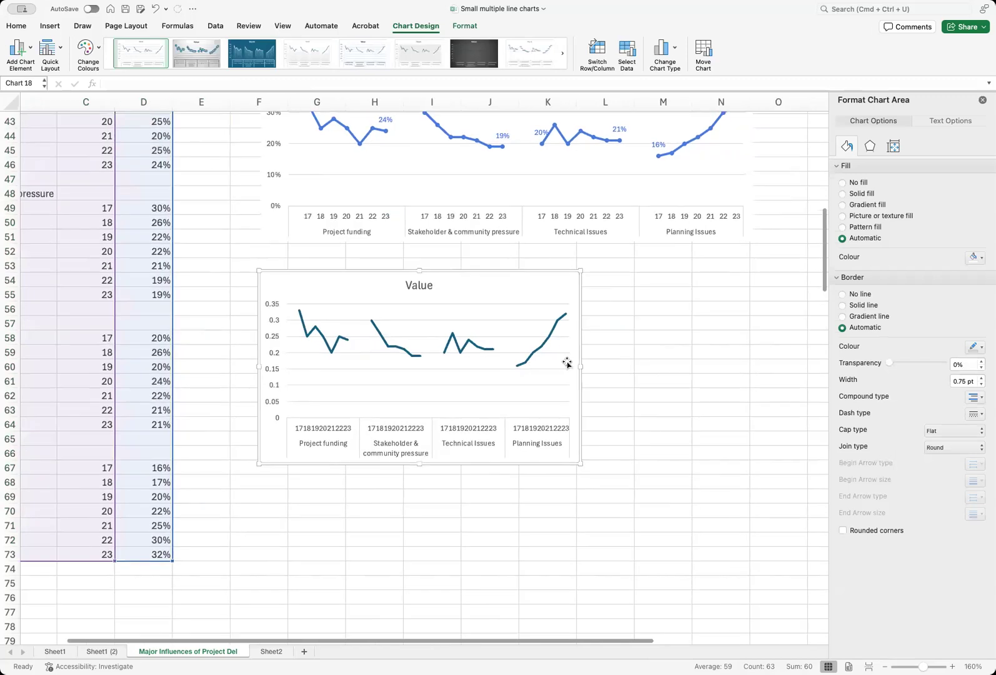
{"action": "scroll", "coordinate": [567, 362], "scroll_direction": "right", "scroll_amount": 1}
{"action": "left_click_drag", "start_coordinate": [572, 365], "coordinate": [741, 366]}
{"action": "left_click_drag", "start_coordinate": [504, 464], "coordinate": [495, 473]}
- Delete the new chart's title and lower the top of the plot area to leave space above it
{"action": "left_click", "coordinate": [494, 292]}
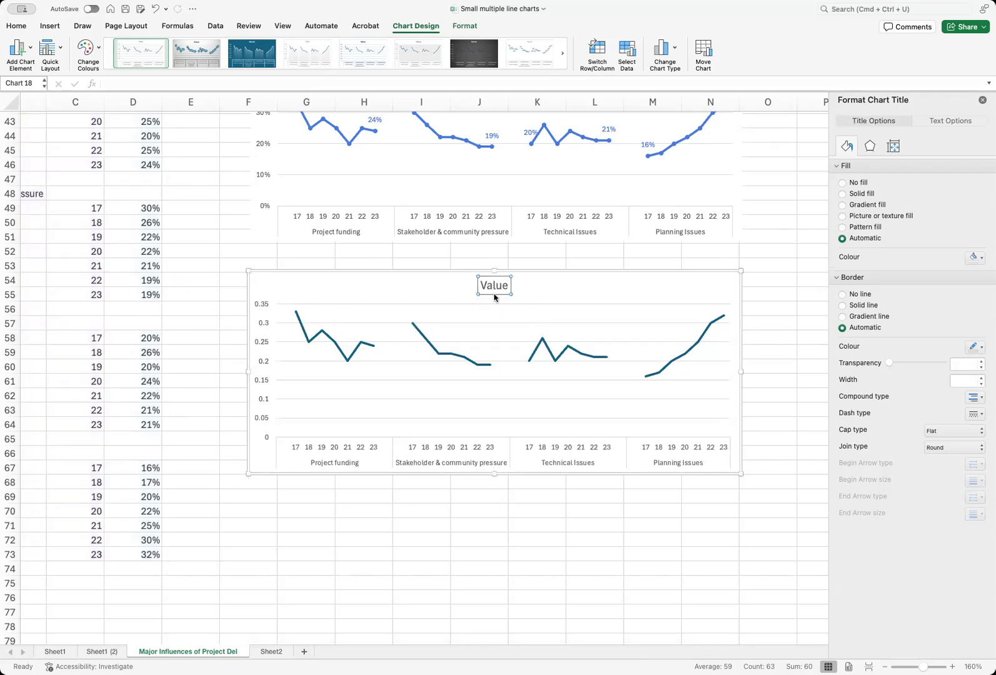
{"action": "key", "text": "Delete"}
{"action": "left_click", "coordinate": [499, 281]}
{"action": "left_click_drag", "start_coordinate": [503, 280], "coordinate": [505, 300]}
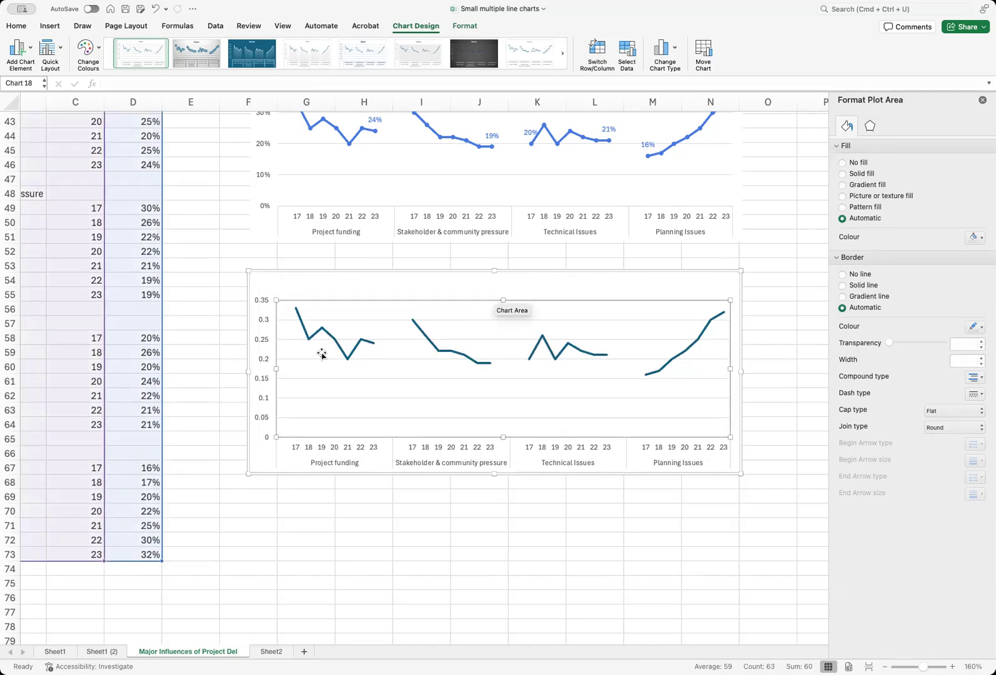
- Recolour the new chart's Value series line to a solid blue outline
{"action": "left_click", "coordinate": [327, 336]}
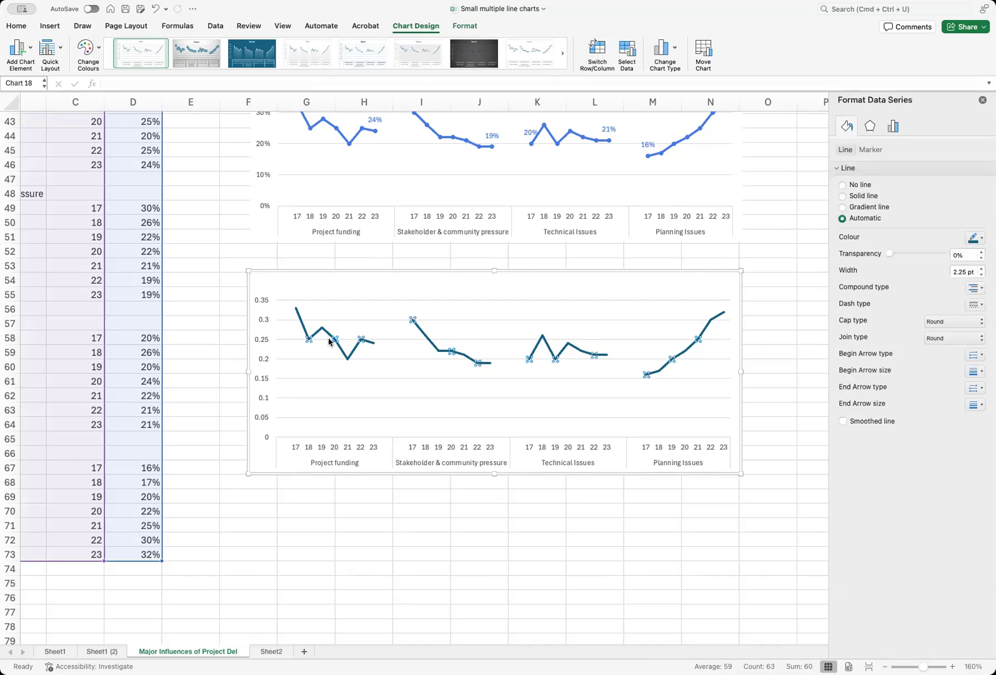
{"action": "left_click", "coordinate": [463, 26]}
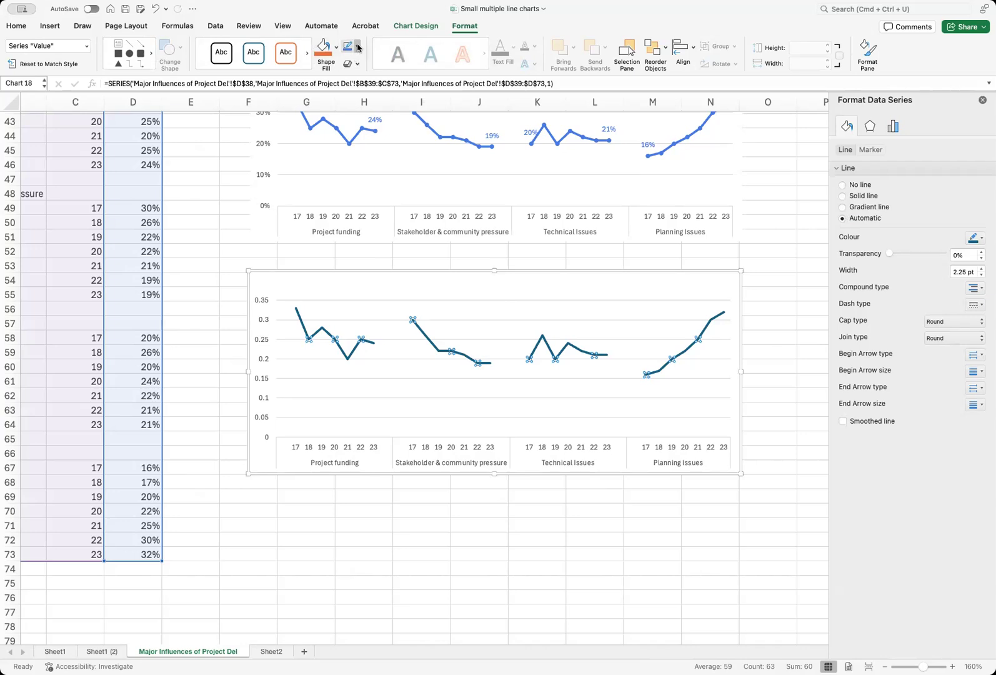
{"action": "left_click", "coordinate": [350, 217]}
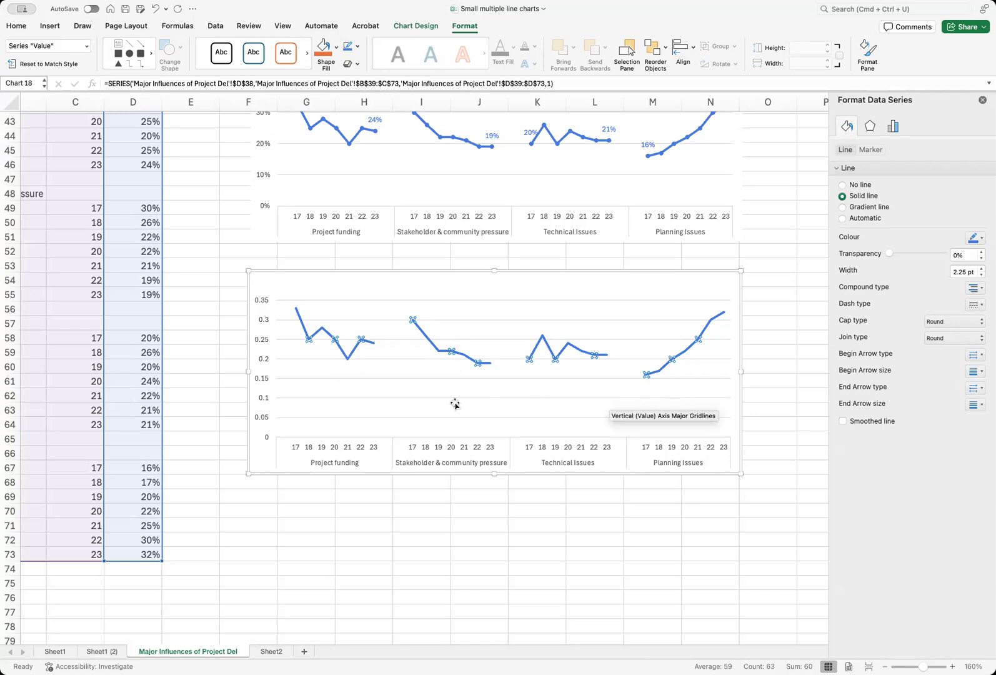
- Add built-in round markers to the Value series in the new chart
{"action": "mouse_move", "coordinate": [360, 341]}
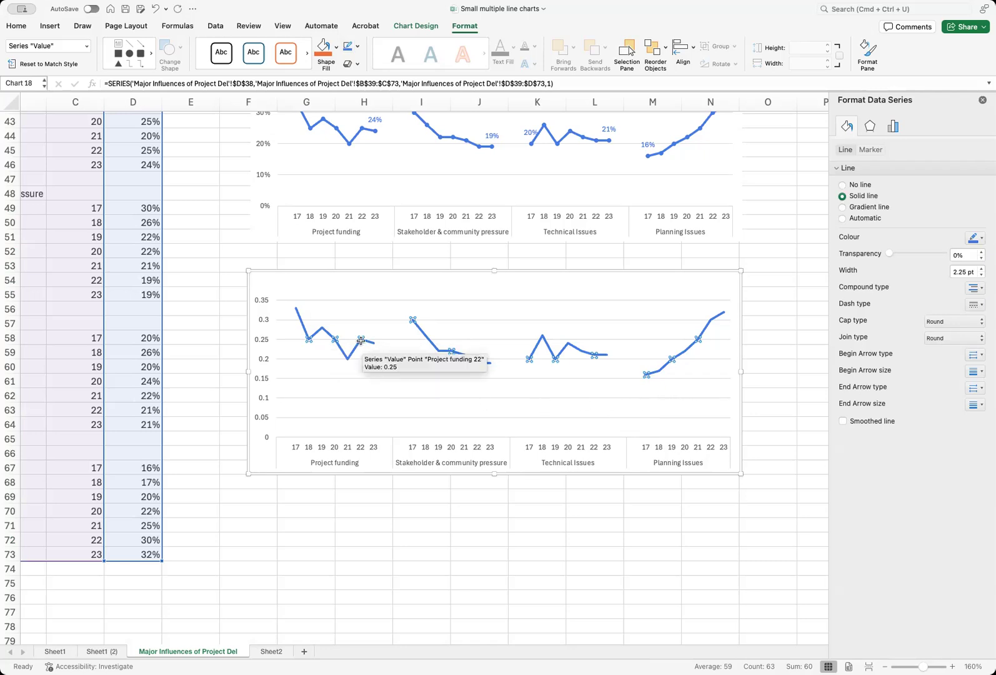
{"action": "right_click", "coordinate": [360, 339]}
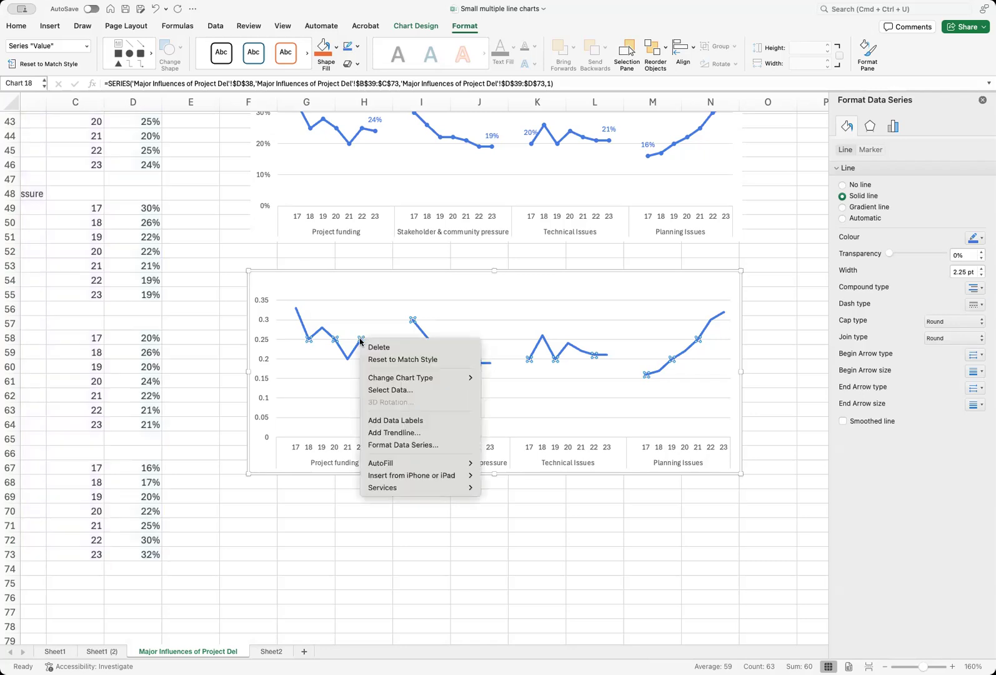
{"action": "left_click", "coordinate": [415, 445]}
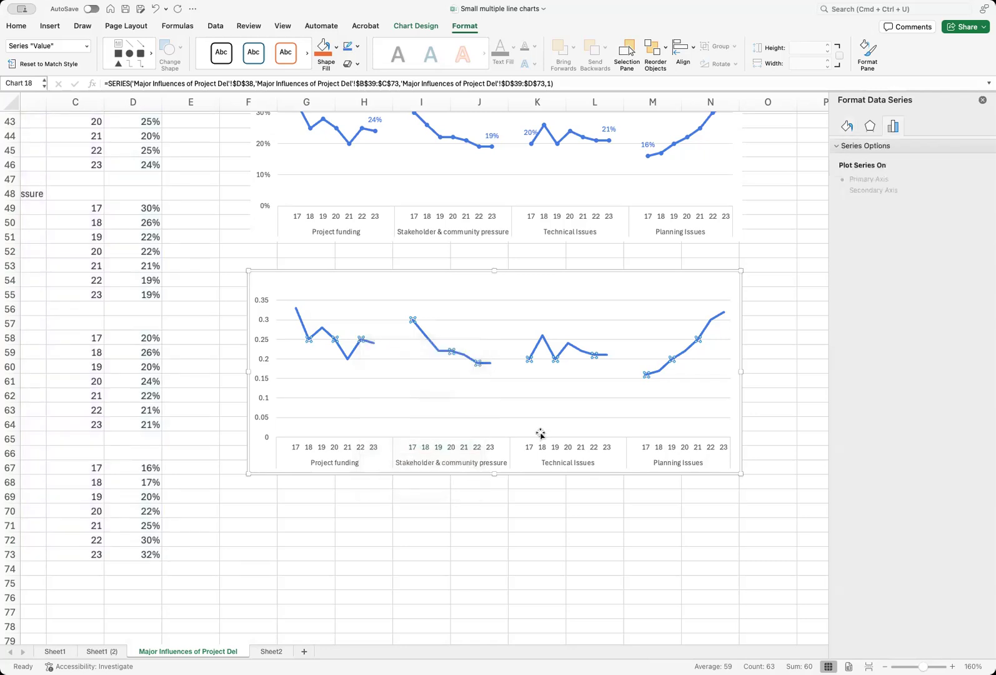
{"action": "left_click", "coordinate": [847, 126]}
{"action": "left_click", "coordinate": [868, 150]}
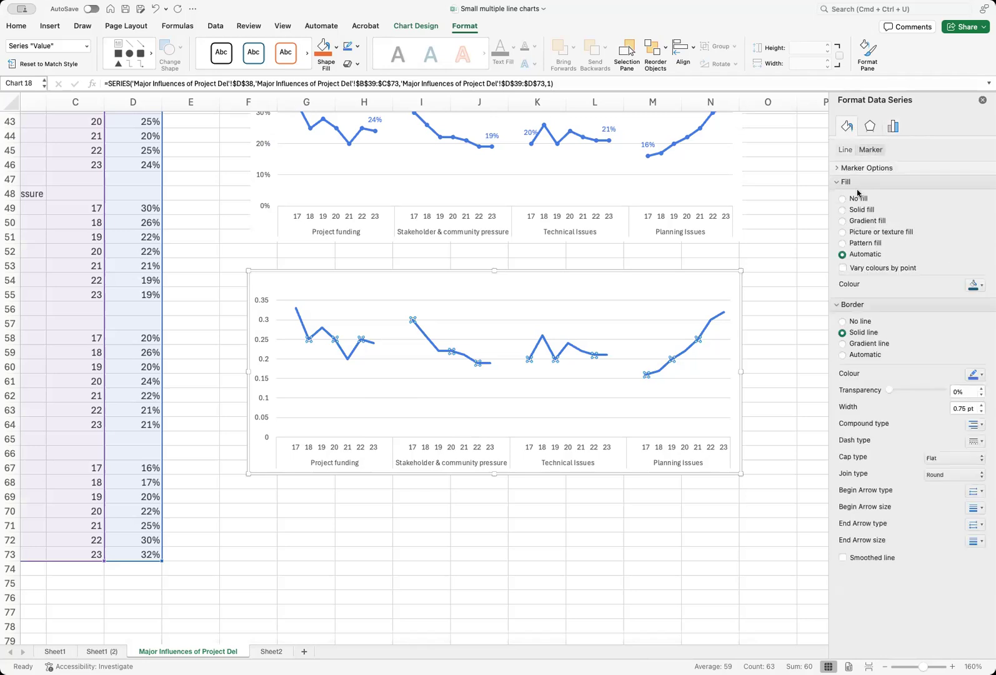
{"action": "left_click", "coordinate": [857, 168]}
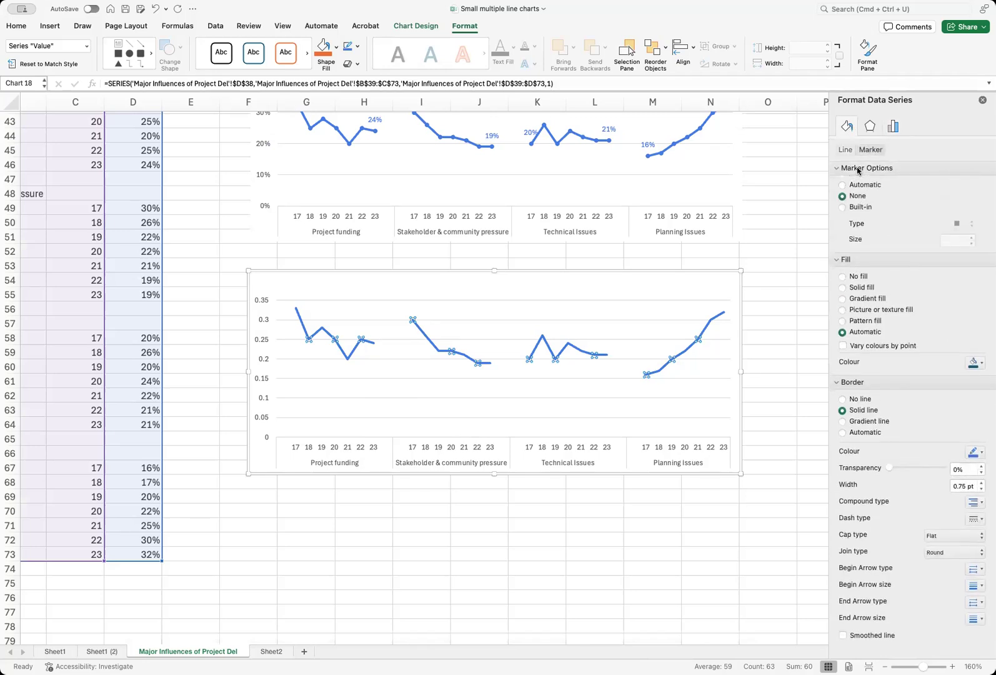
{"action": "left_click", "coordinate": [843, 208]}
{"action": "left_click", "coordinate": [961, 224]}
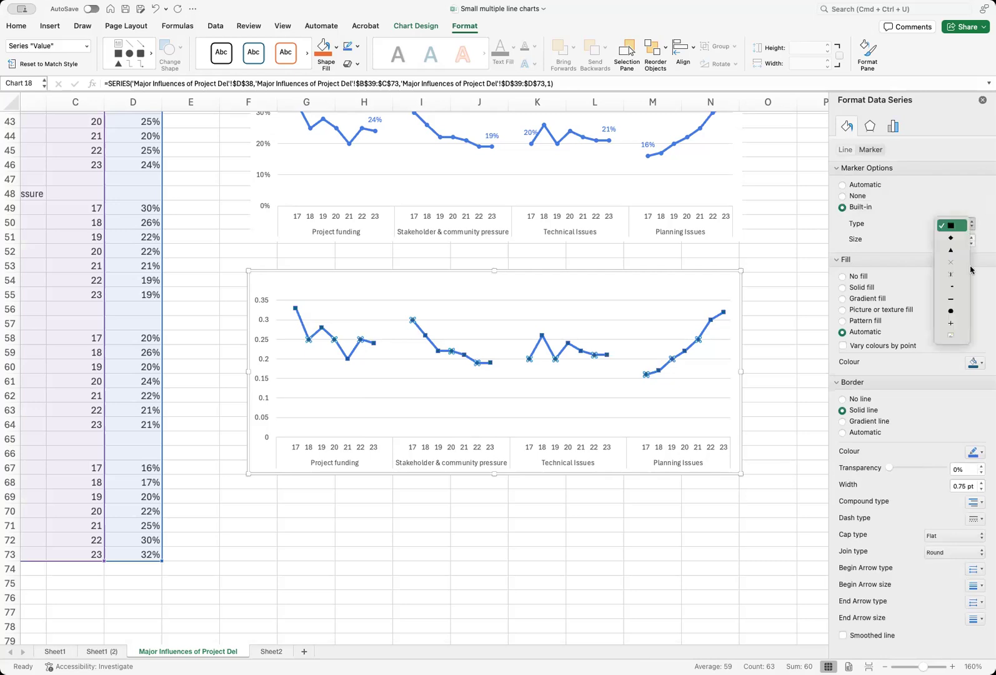
{"action": "left_click", "coordinate": [950, 315]}
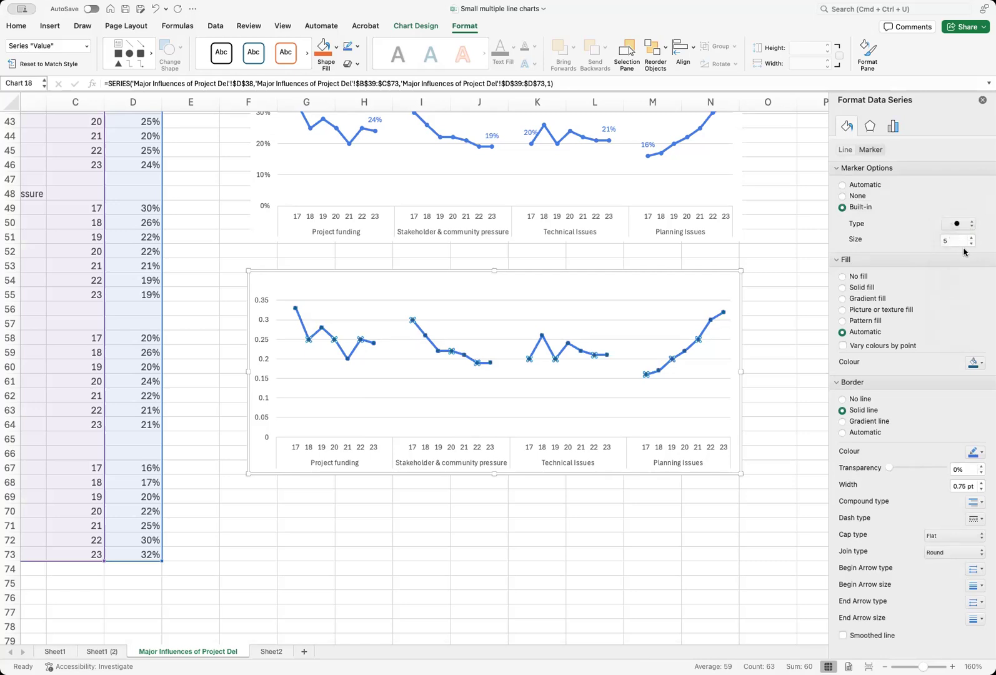
- Give the series markers a solid blue fill and remove their border line
{"action": "left_click", "coordinate": [843, 287]}
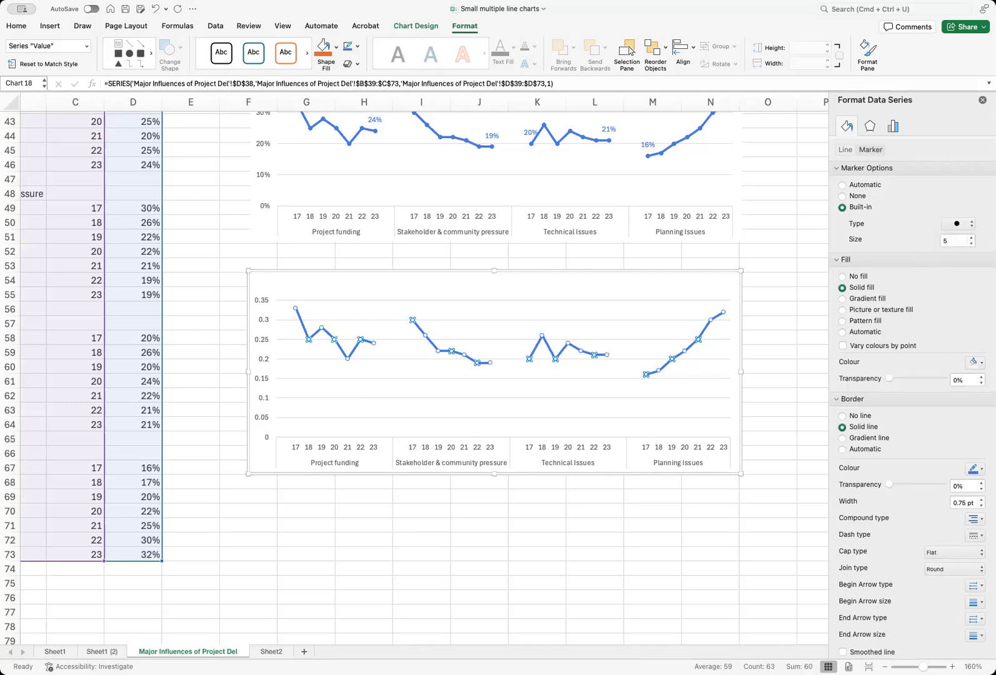
{"action": "left_click", "coordinate": [973, 498]}
{"action": "left_click", "coordinate": [843, 415]}
{"action": "left_click", "coordinate": [555, 411]}
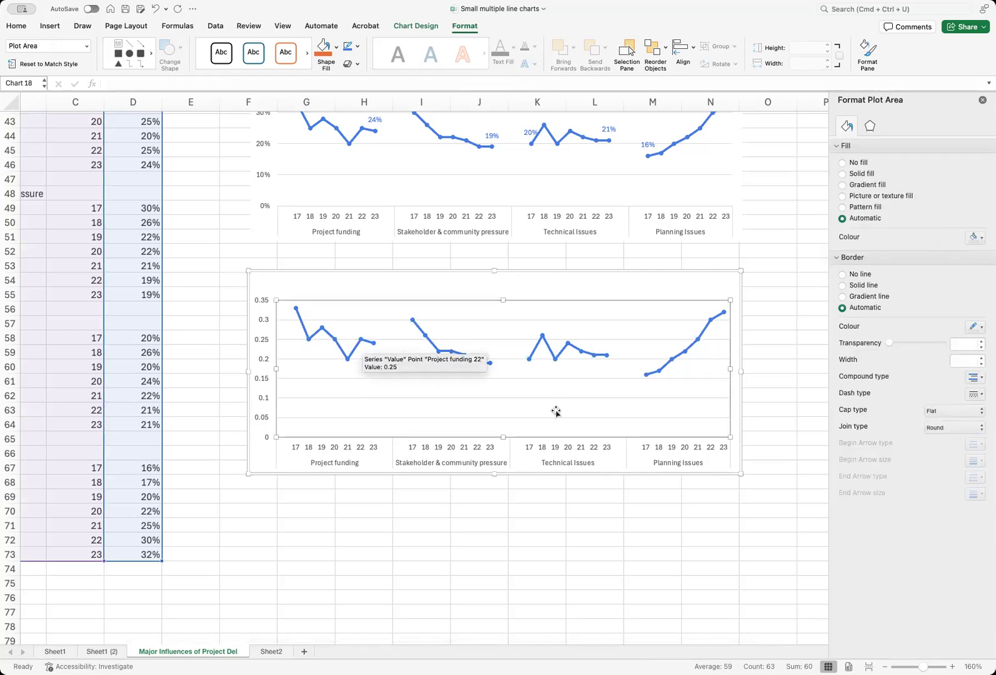
- Add data labels to the Value series in the new chart
{"action": "left_click", "coordinate": [308, 342]}
{"action": "right_click", "coordinate": [308, 341]}
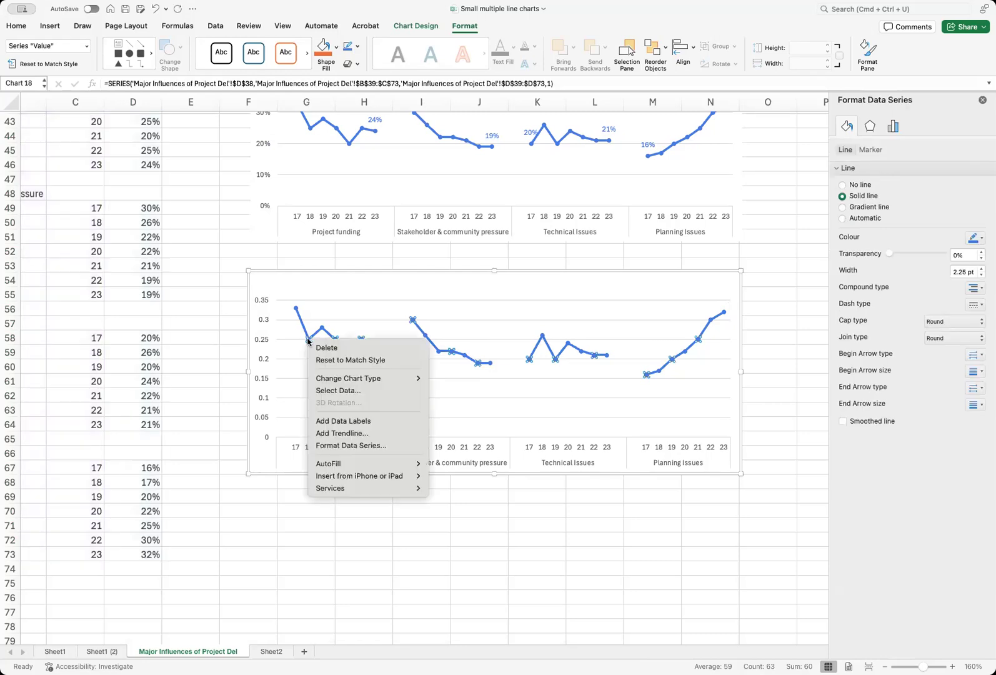
{"action": "left_click", "coordinate": [356, 421]}
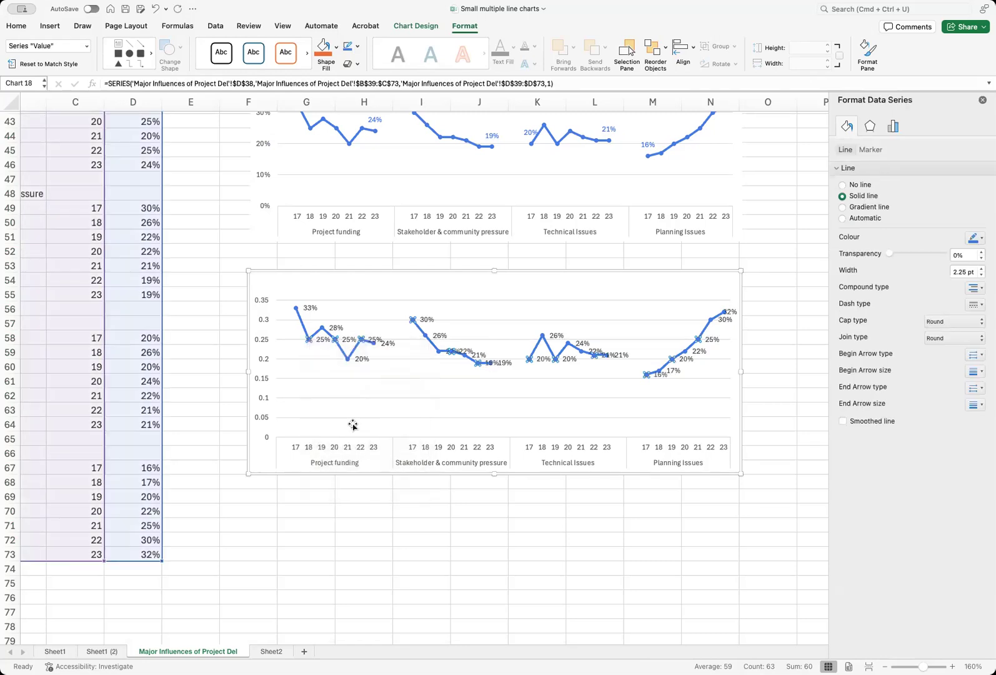
- Position the Value series data labels above their points in the new chart
{"action": "left_click", "coordinate": [311, 308]}
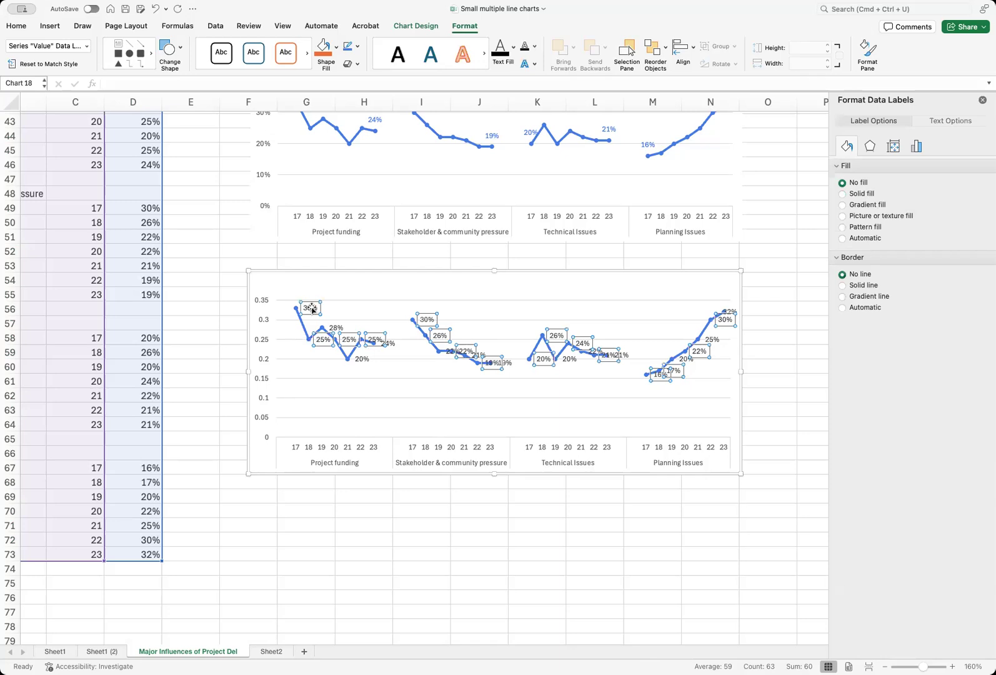
{"action": "right_click", "coordinate": [314, 310]}
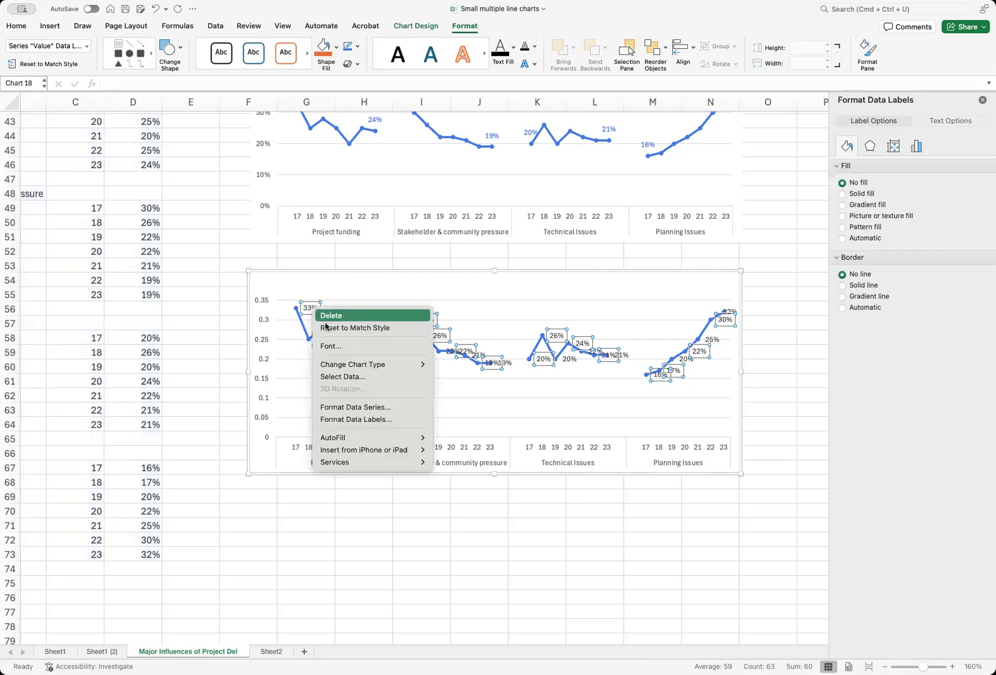
{"action": "left_click", "coordinate": [358, 419]}
{"action": "left_click", "coordinate": [843, 371]}
{"action": "left_click", "coordinate": [842, 383]}
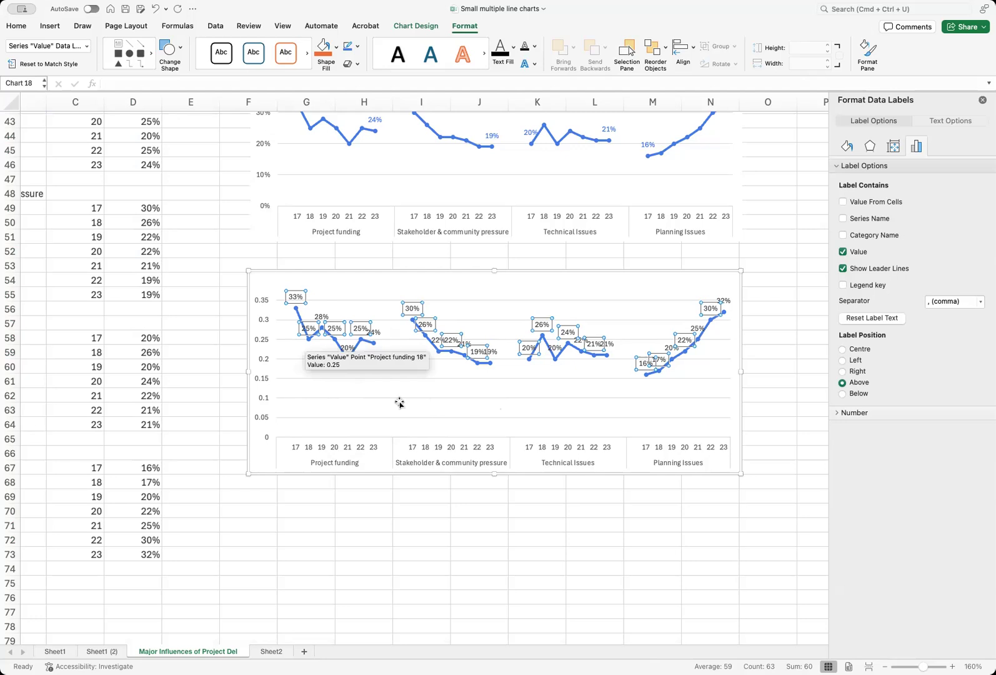
- Delete the data labels between the first and last points of the Project funding line
{"action": "scroll", "coordinate": [406, 344], "scroll_direction": "up", "scroll_amount": 3}
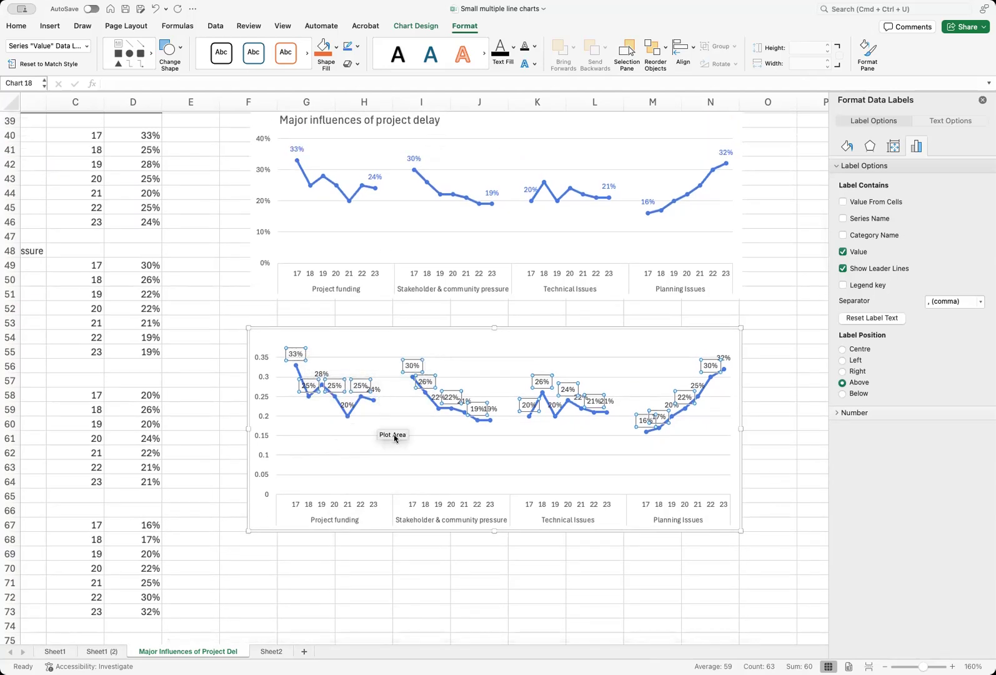
{"action": "left_click", "coordinate": [344, 448]}
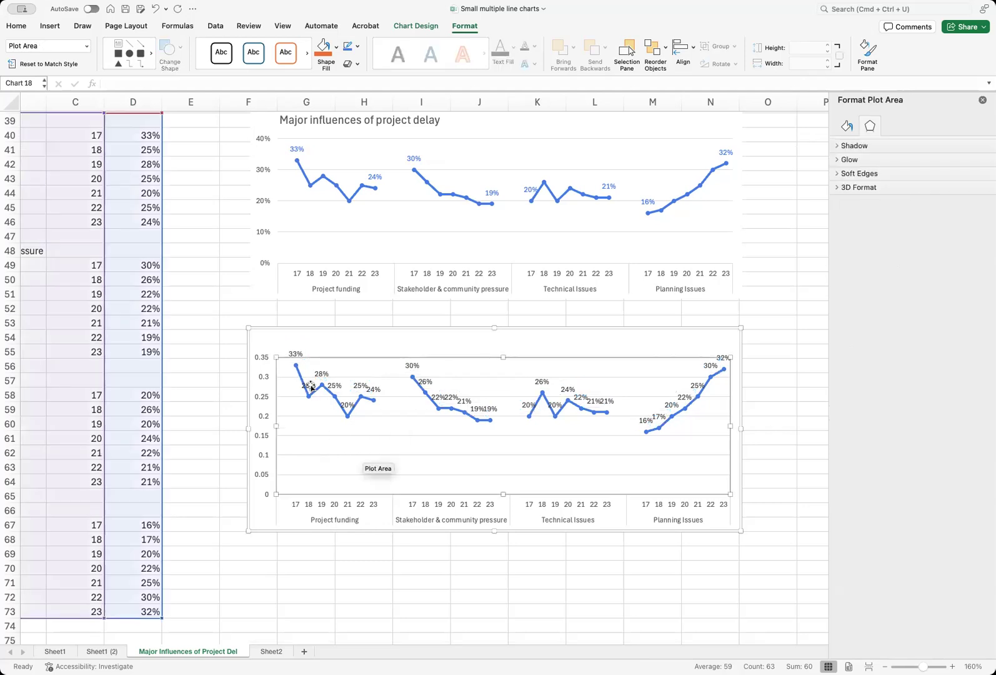
{"action": "left_click", "coordinate": [311, 385]}
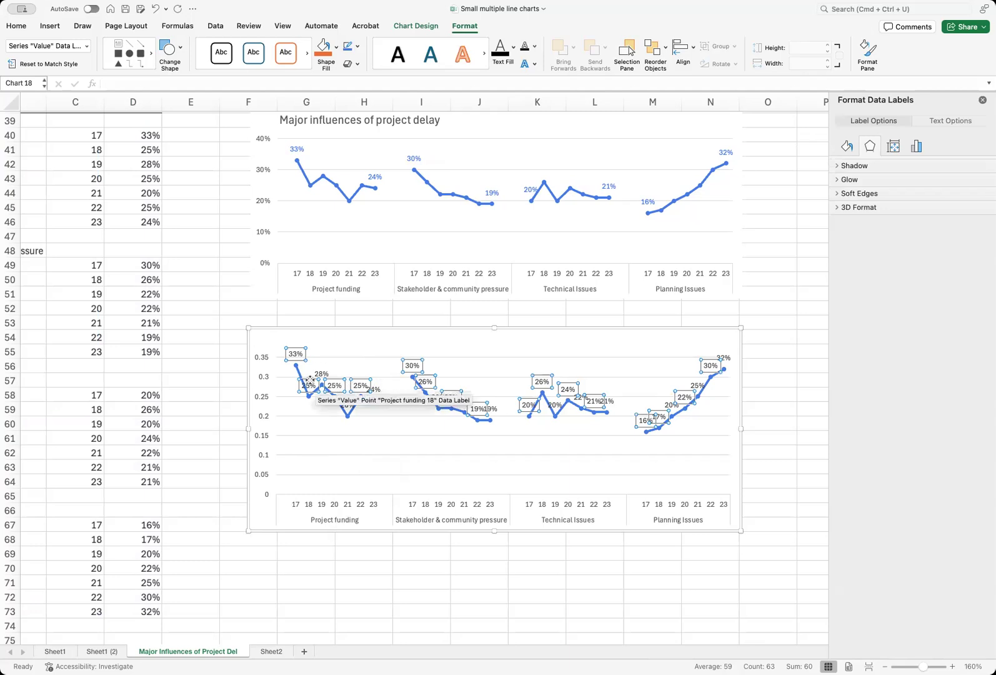
{"action": "left_click", "coordinate": [310, 379]}
{"action": "left_click_drag", "start_coordinate": [309, 380], "coordinate": [359, 384]}
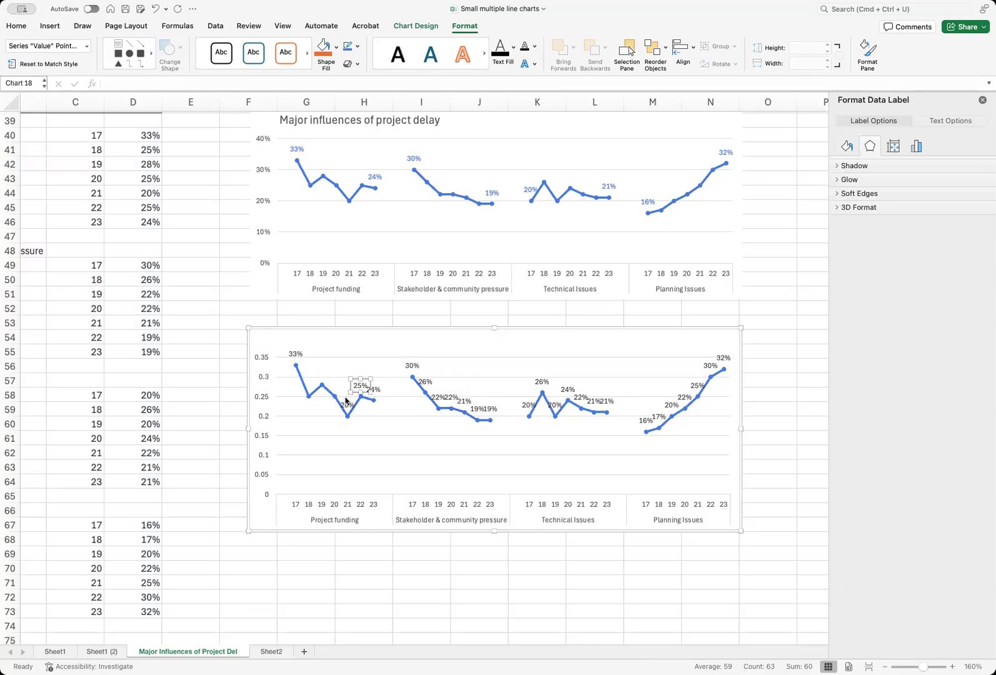
- Delete the intermediate data labels on the Stakeholder & community pressure line, keeping only those for 17 and 23
{"action": "left_click", "coordinate": [423, 381]}
{"action": "key", "text": "Delete"}
{"action": "left_click", "coordinate": [439, 398]}
{"action": "key", "text": "Delete"}
{"action": "left_click", "coordinate": [461, 400]}
{"action": "key", "text": "Delete"}
{"action": "left_click", "coordinate": [445, 366]}
{"action": "left_click", "coordinate": [451, 397]}
{"action": "left_click", "coordinate": [451, 397]}
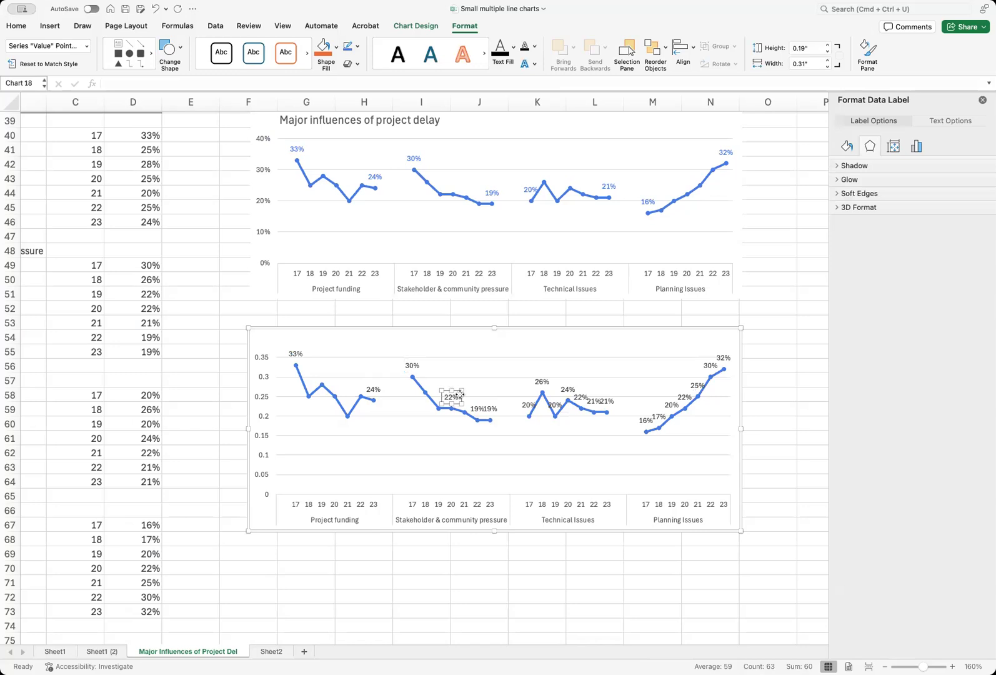
{"action": "left_click_drag", "start_coordinate": [451, 397], "coordinate": [472, 409]}
{"action": "key", "text": "Delete"}
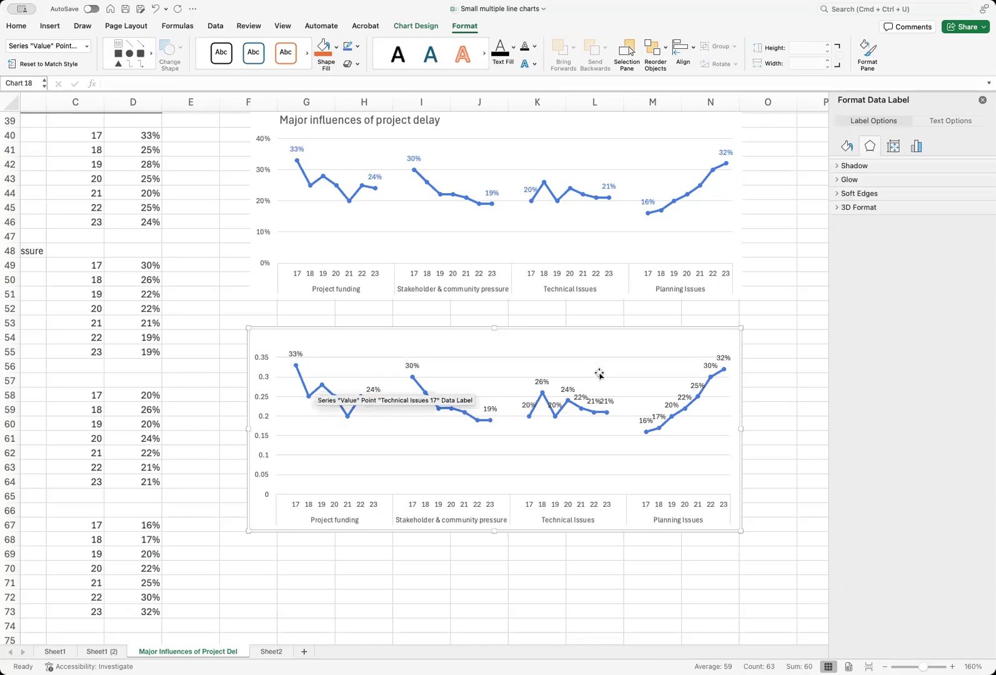
- Format the new chart's data labels with a bold blue font
{"action": "left_click", "coordinate": [295, 354]}
{"action": "left_click", "coordinate": [17, 26]}
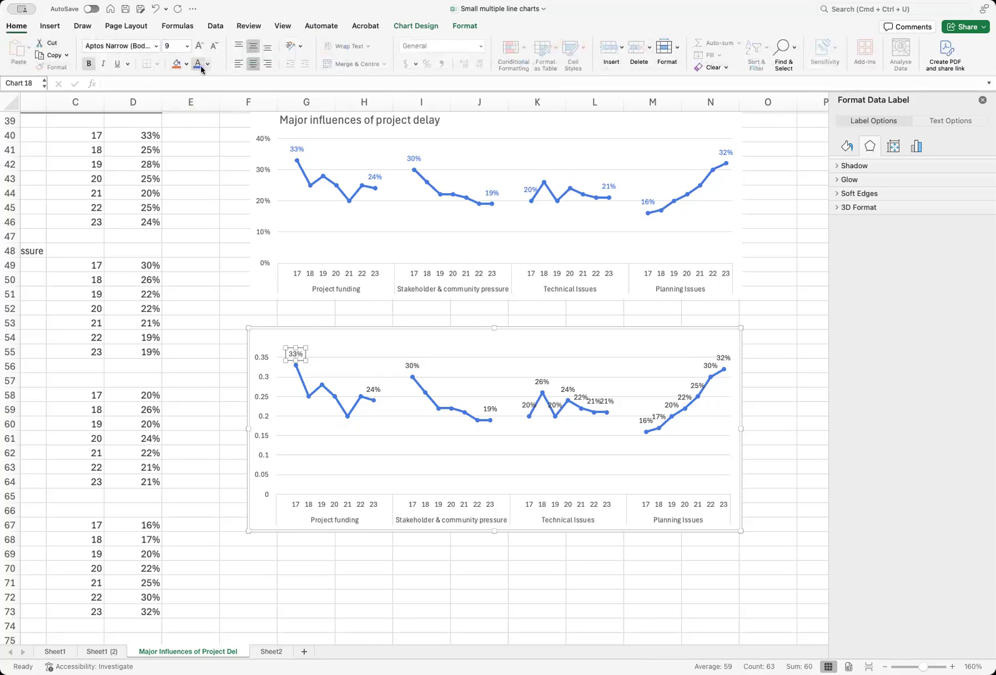
{"action": "left_click", "coordinate": [88, 64]}
{"action": "left_click", "coordinate": [373, 389]}
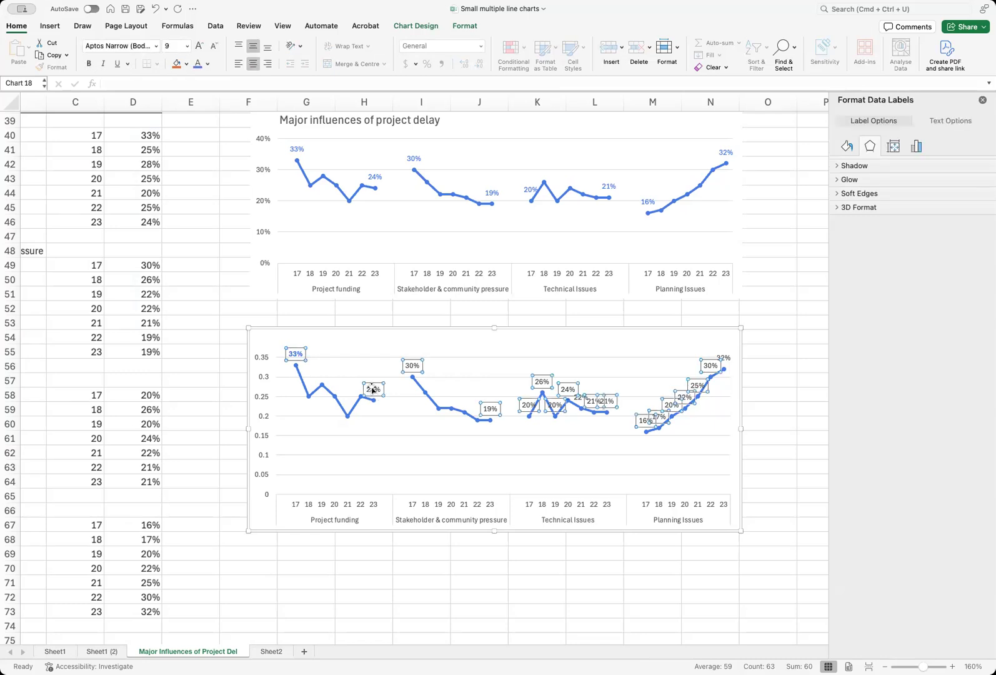
{"action": "left_click", "coordinate": [88, 63]}
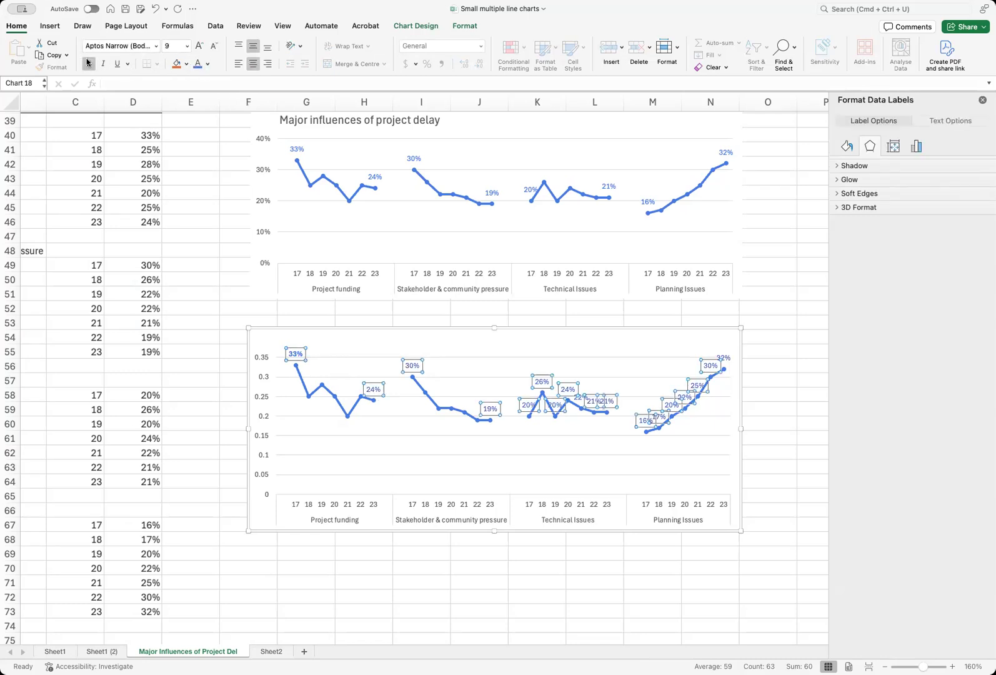
{"action": "left_click", "coordinate": [476, 458]}
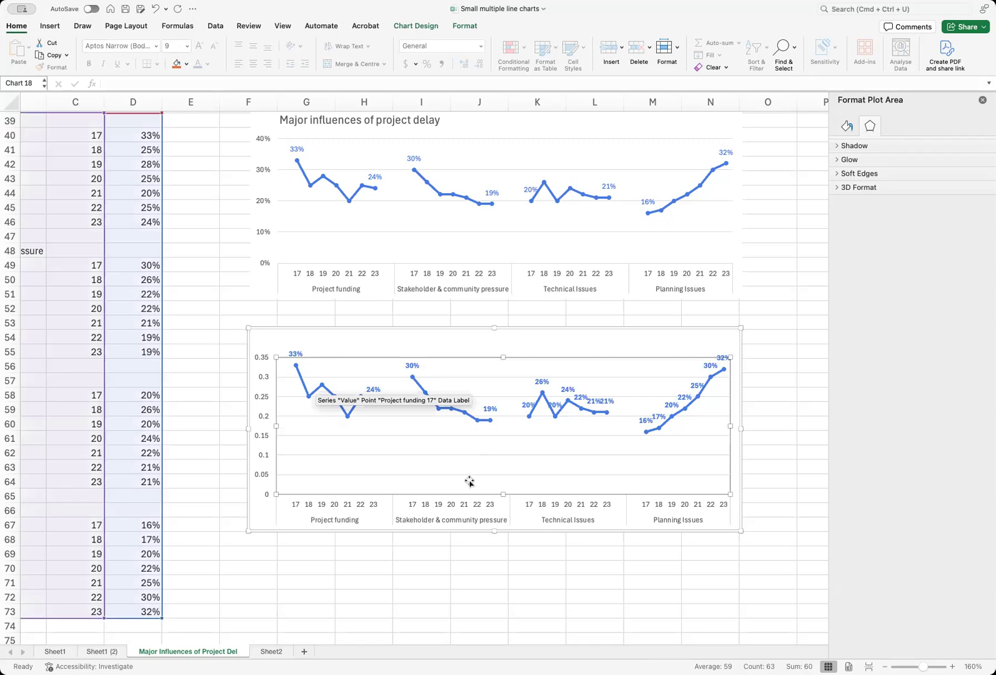
- Set the new chart's vertical axis maximum to 0.4 and its major unit to 0.1
{"action": "left_click", "coordinate": [262, 439]}
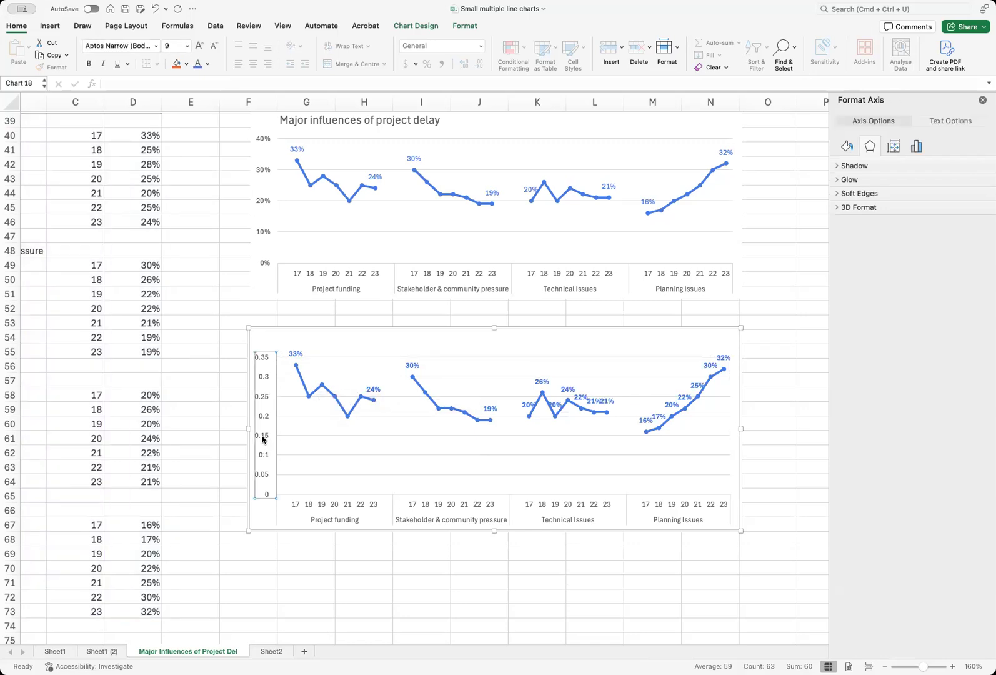
{"action": "right_click", "coordinate": [262, 439]}
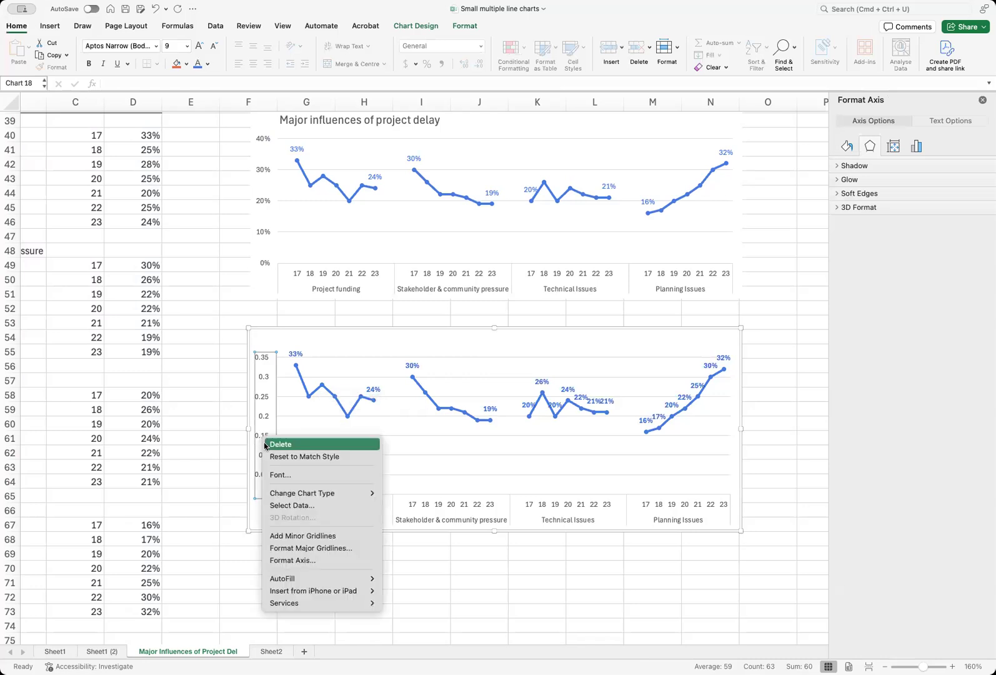
{"action": "left_click", "coordinate": [305, 559]}
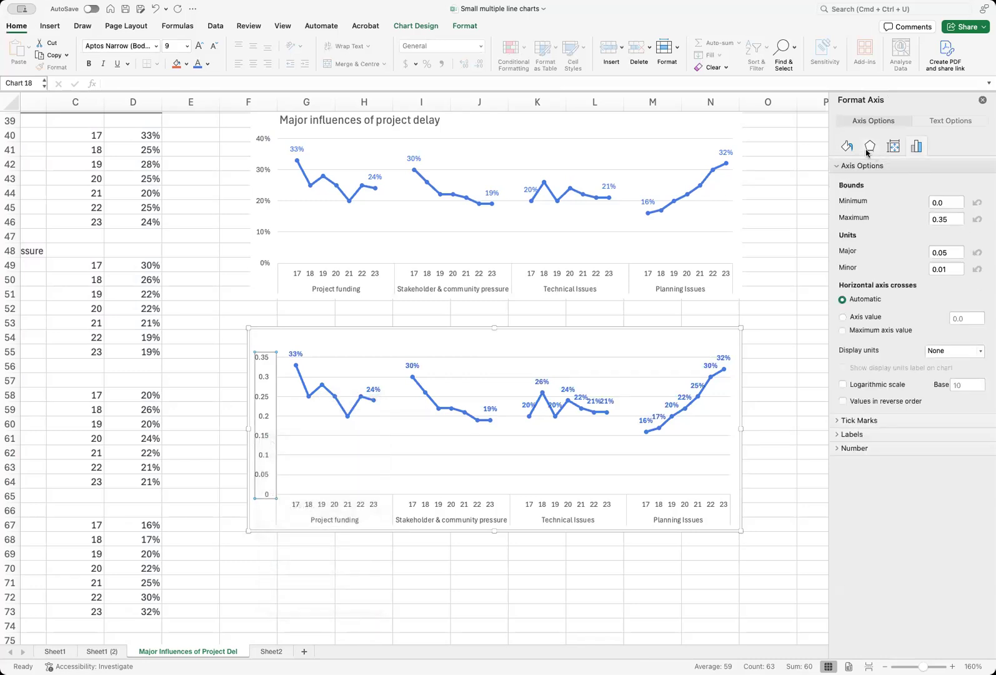
{"action": "left_click", "coordinate": [946, 219]}
{"action": "left_click", "coordinate": [942, 252]}
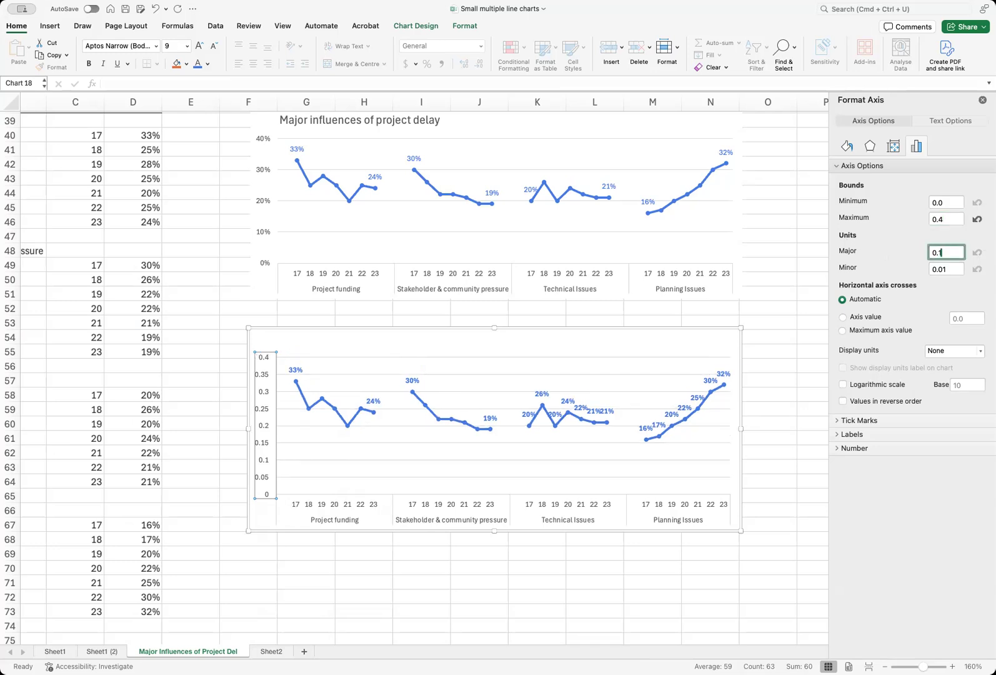
{"action": "key", "text": "Tab"}
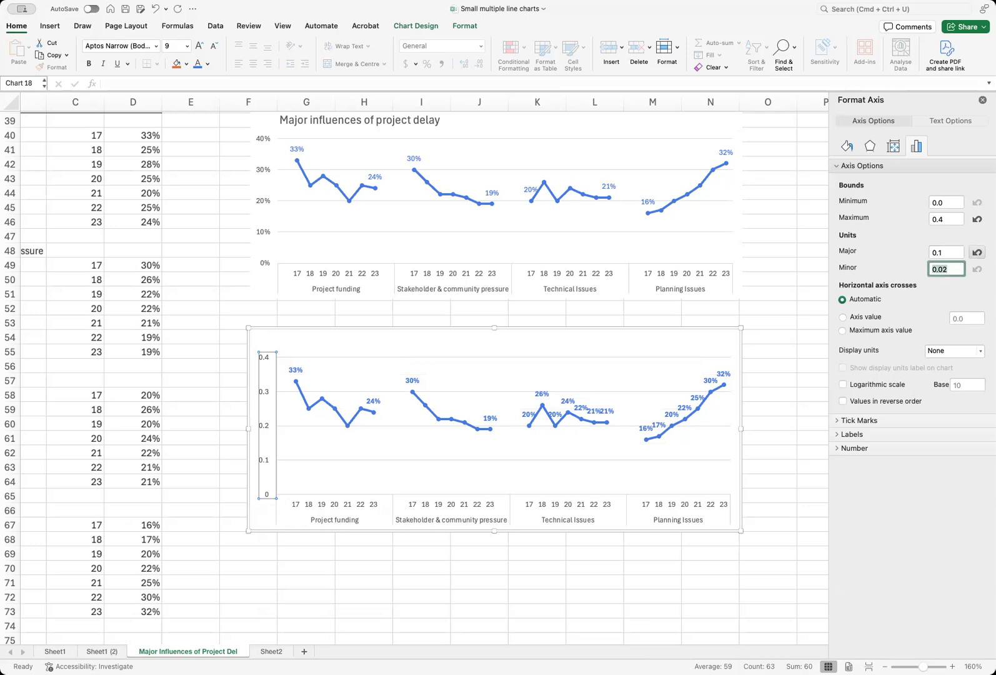
- Format the vertical axis numbers as Percentage with 0 decimal places
{"action": "left_click", "coordinate": [836, 448]}
{"action": "left_click", "coordinate": [901, 485]}
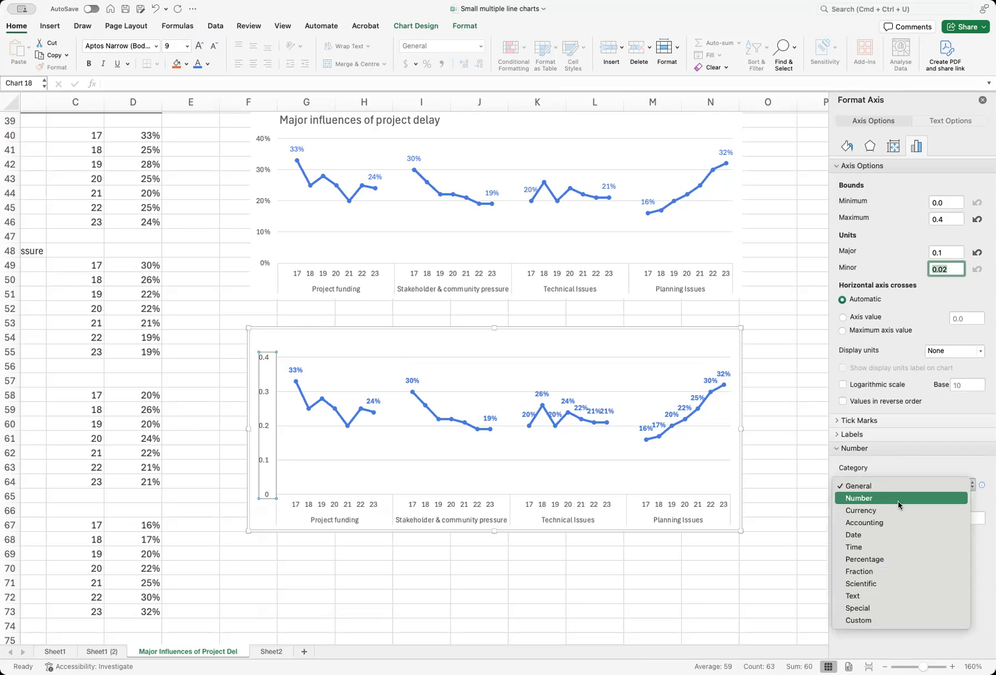
{"action": "left_click", "coordinate": [874, 558]}
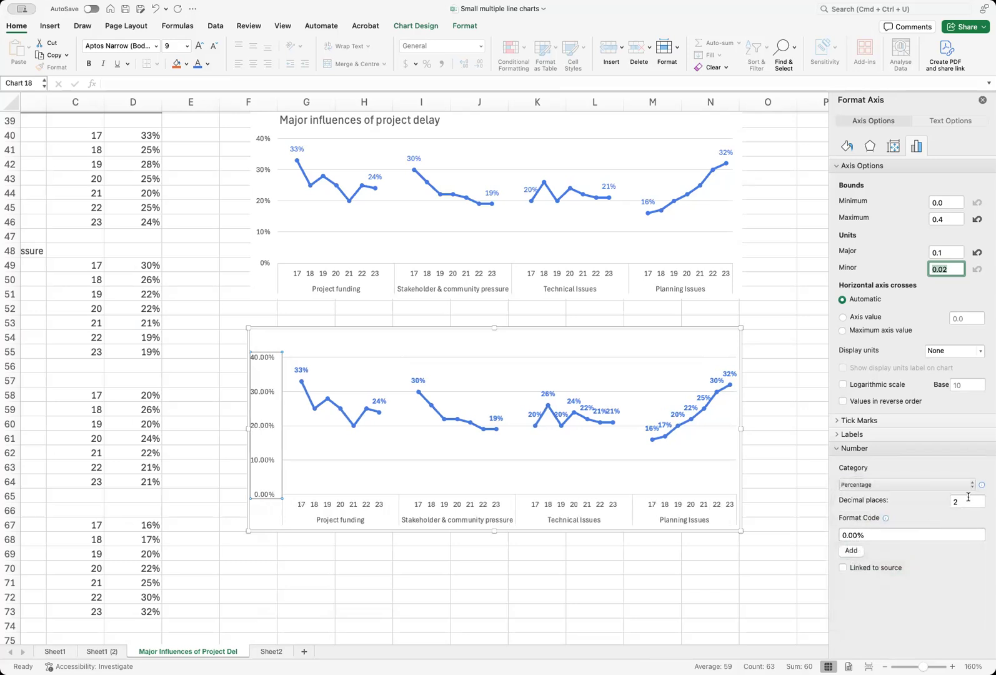
{"action": "left_click", "coordinate": [949, 501]}
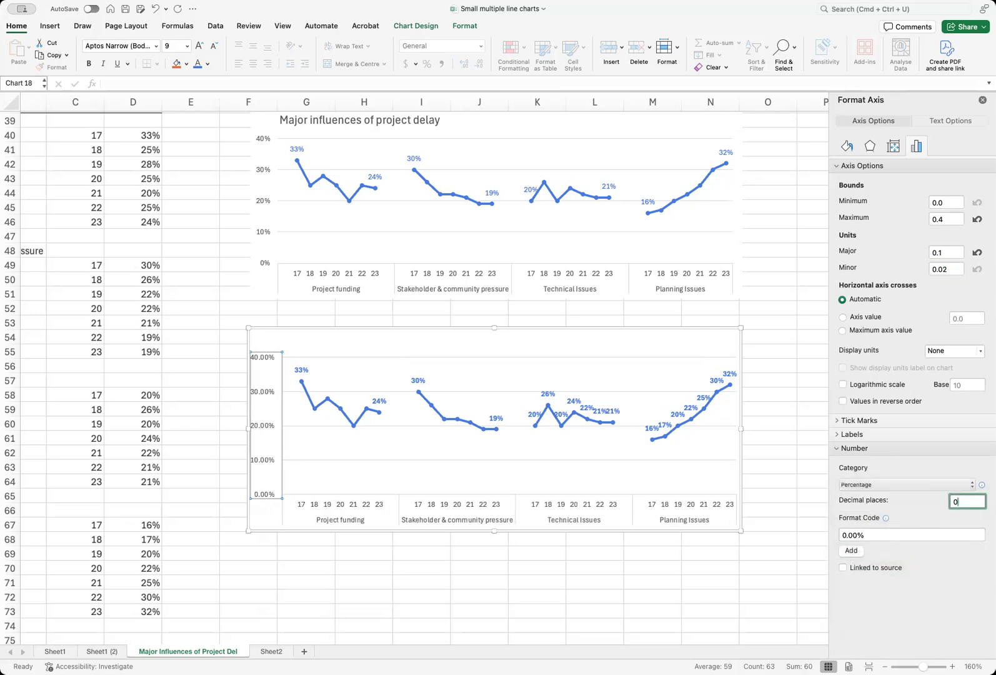
{"action": "key", "text": "Tab"}
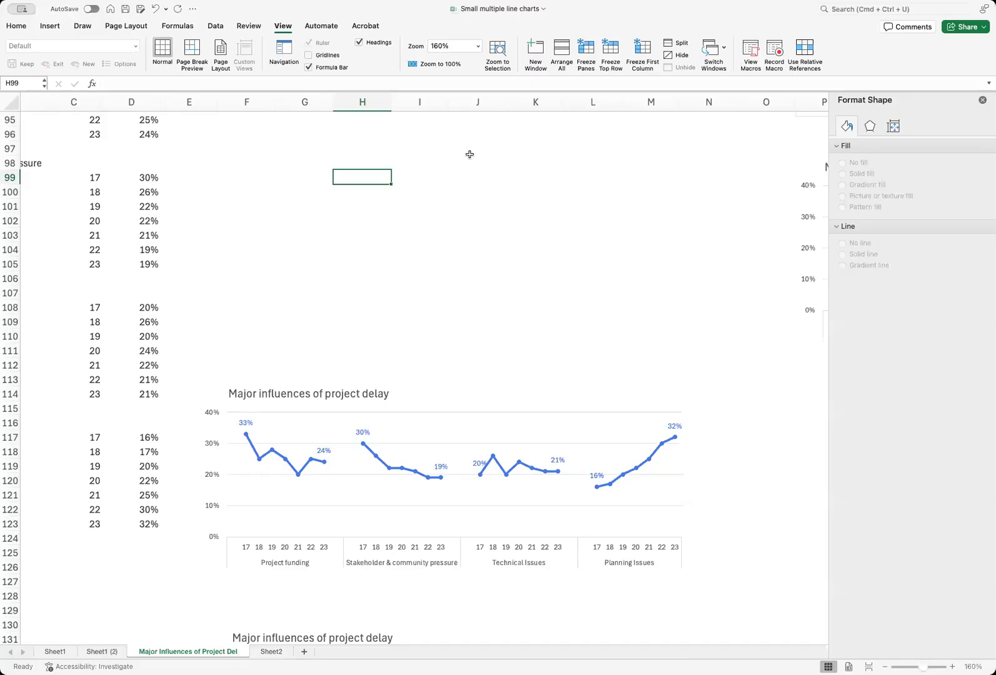
- Look over the line and area chart types available for the finished small multiple line chart
{"action": "scroll", "coordinate": [496, 154], "scroll_direction": "down", "scroll_amount": 4}
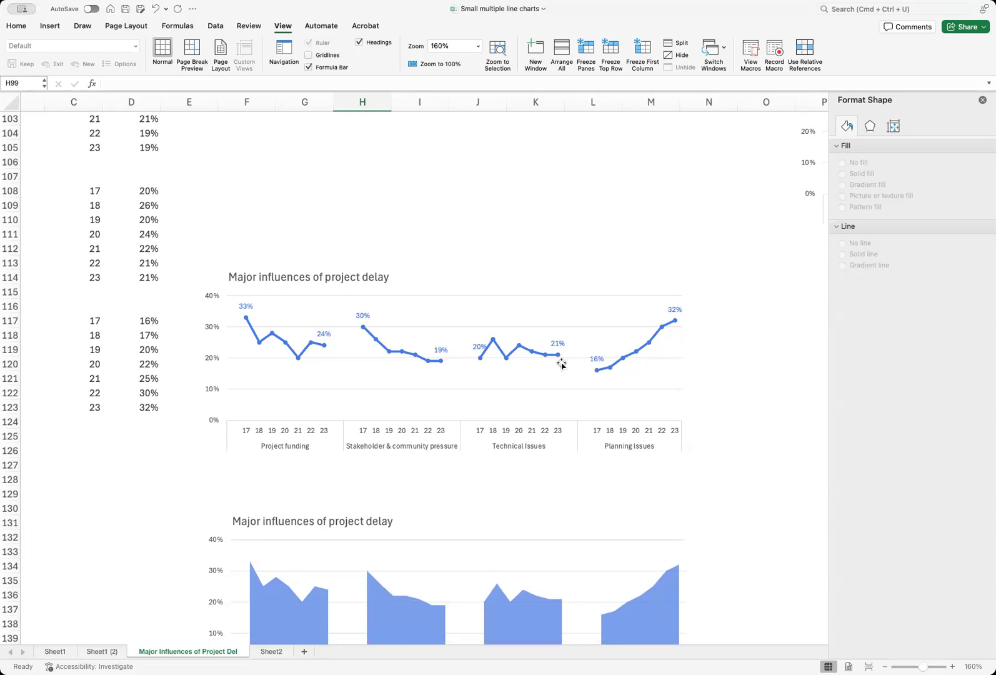
{"action": "scroll", "coordinate": [541, 288], "scroll_direction": "down", "scroll_amount": 3}
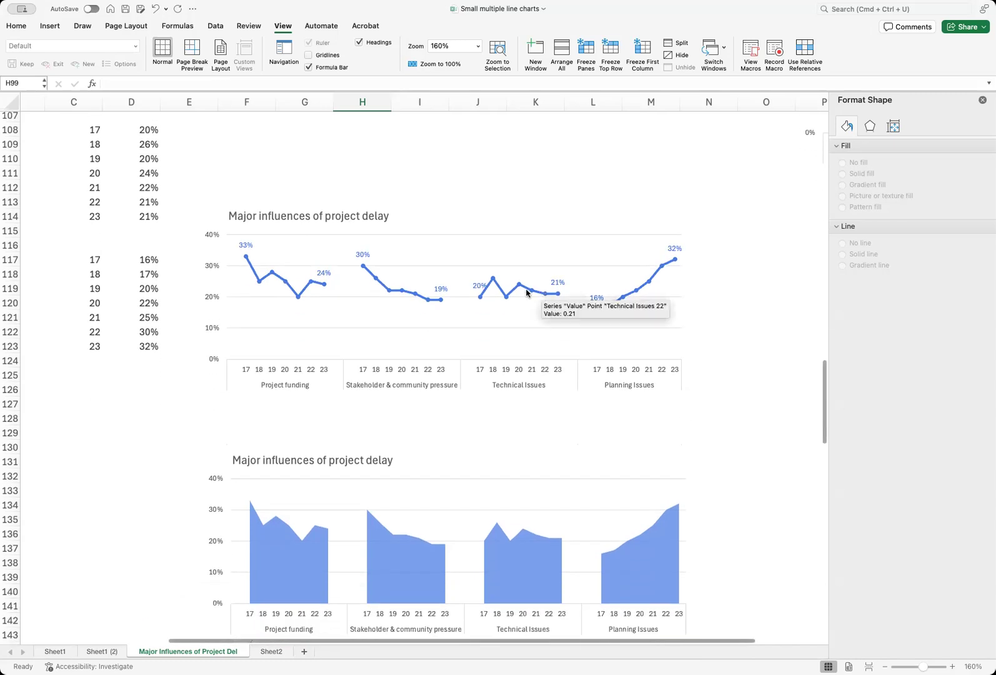
{"action": "left_click", "coordinate": [567, 256]}
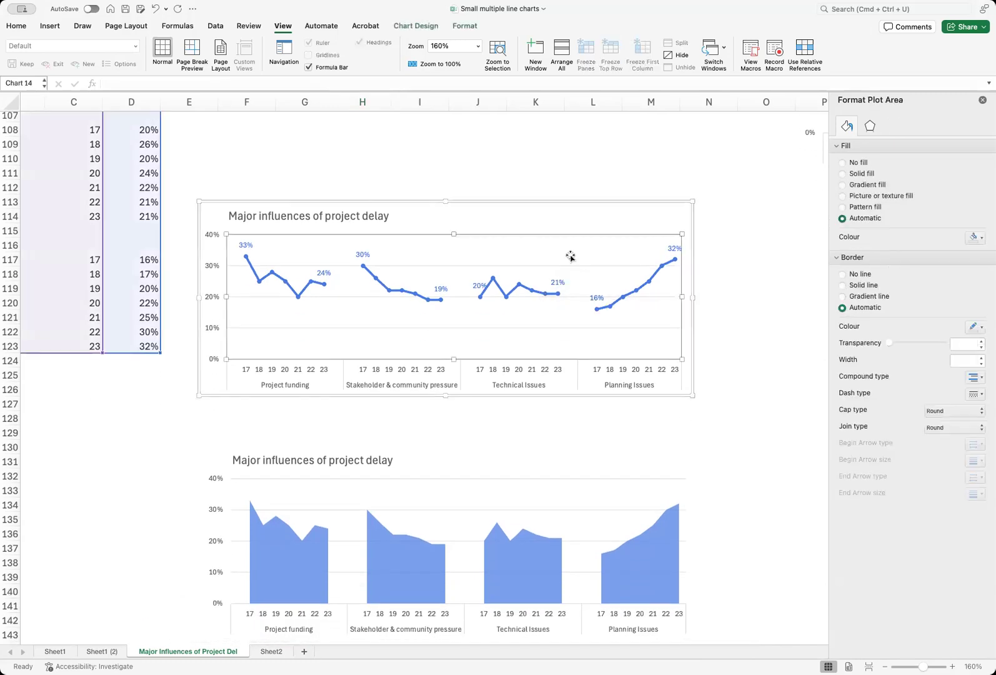
{"action": "right_click", "coordinate": [569, 255]}
{"action": "mouse_move", "coordinate": [631, 293]}
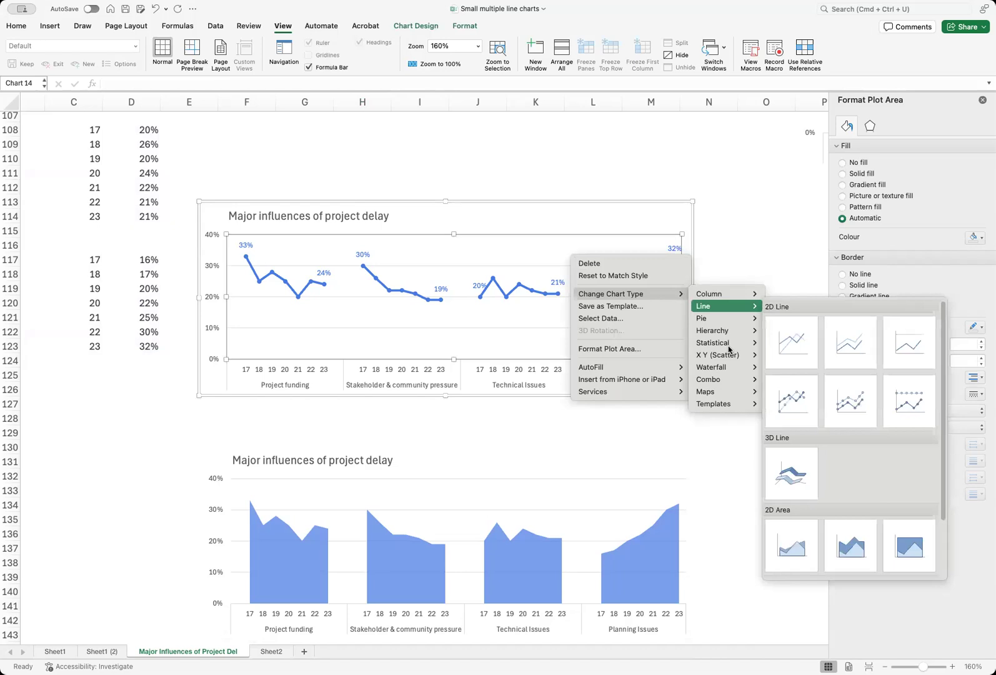
{"action": "mouse_move", "coordinate": [736, 312]}
{"action": "left_click", "coordinate": [562, 271]}
- View the small multiple area and column versions and check the column chart types offered for the column version
{"action": "scroll", "coordinate": [562, 271], "scroll_direction": "down", "scroll_amount": 5}
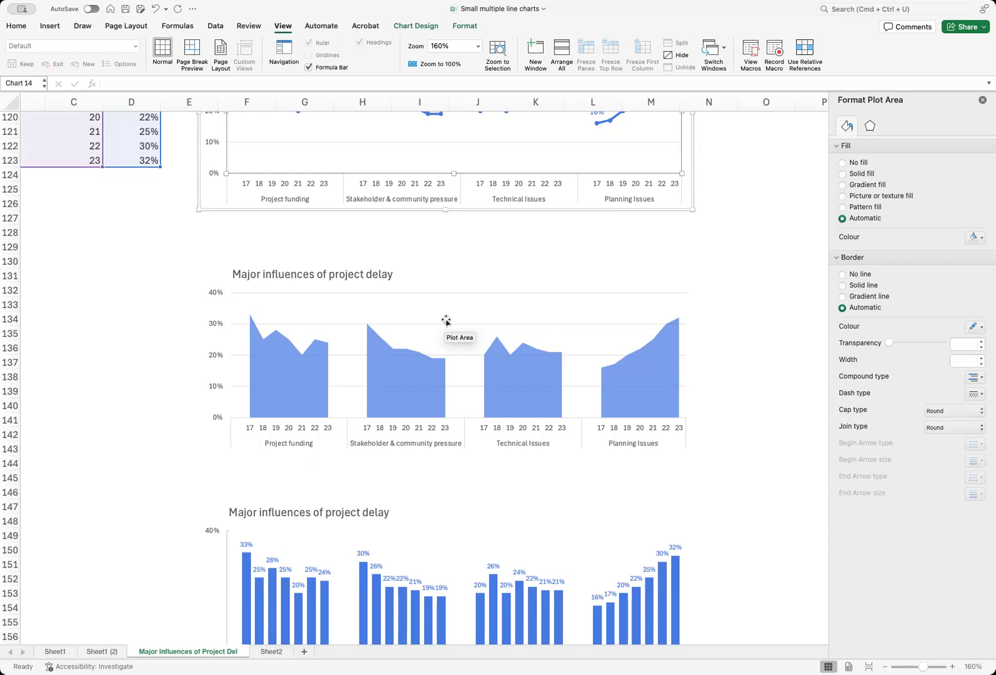
{"action": "scroll", "coordinate": [446, 321], "scroll_direction": "down", "scroll_amount": 6}
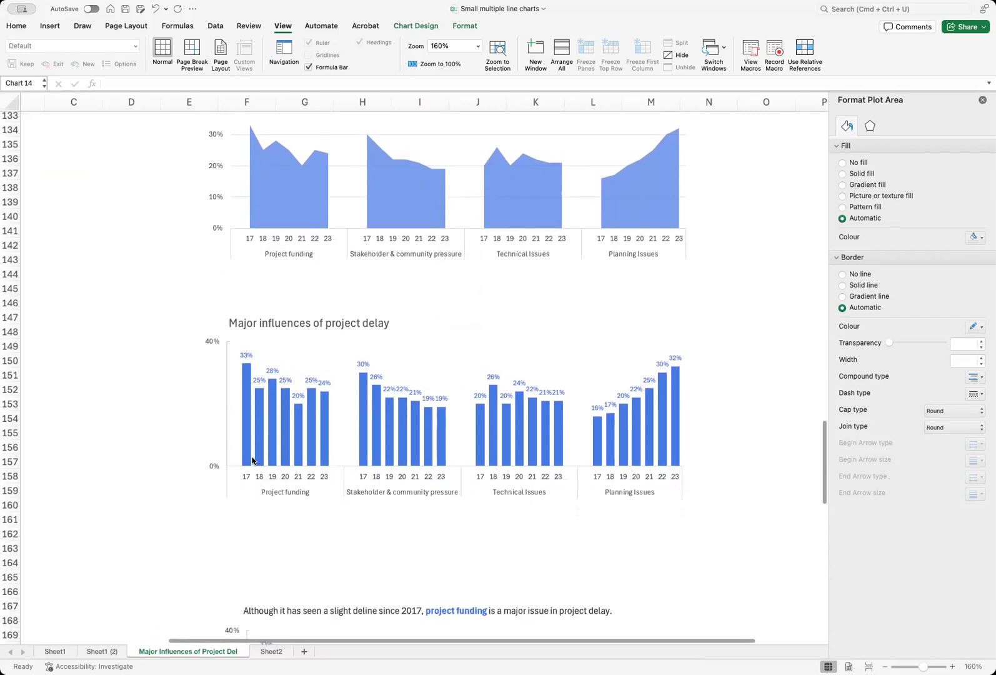
{"action": "left_click", "coordinate": [422, 358]}
{"action": "right_click", "coordinate": [422, 360]}
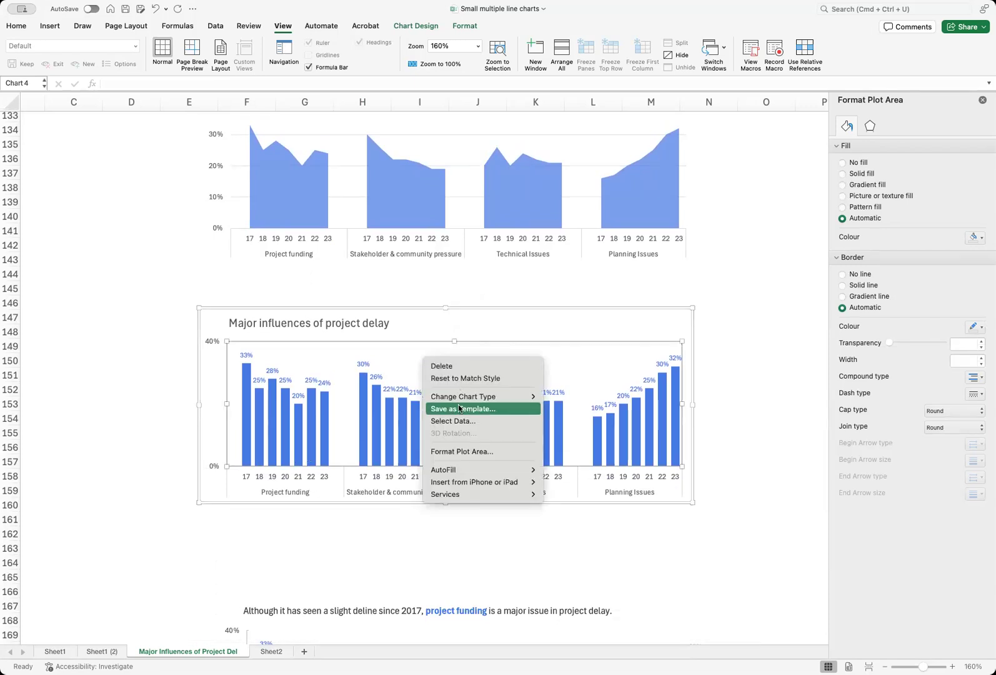
{"action": "mouse_move", "coordinate": [466, 396]}
{"action": "mouse_move", "coordinate": [591, 398]}
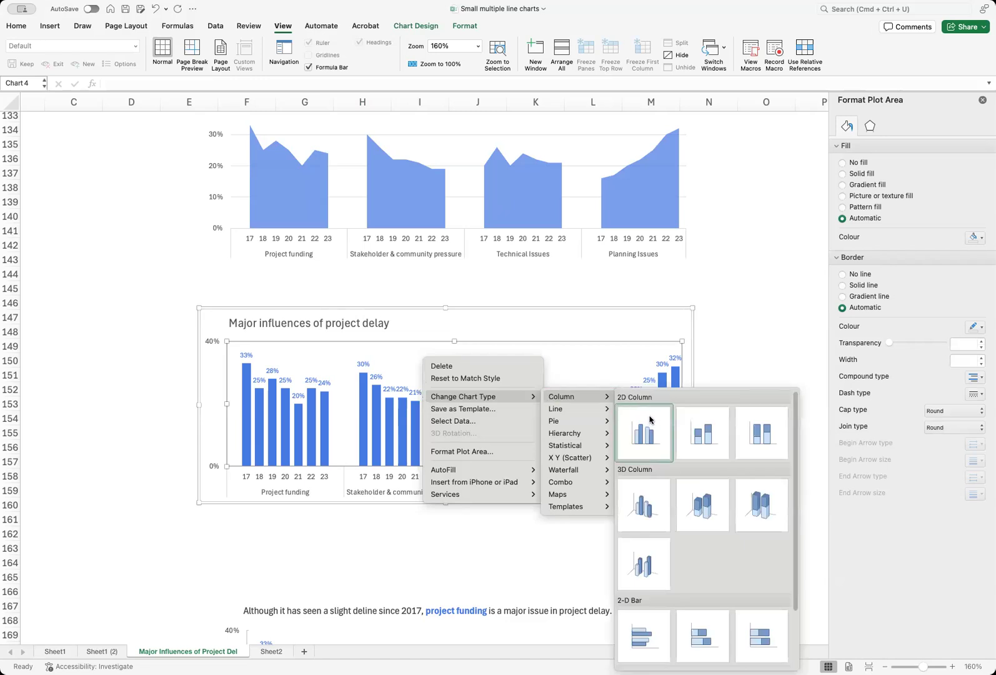
{"action": "left_click", "coordinate": [653, 313]}
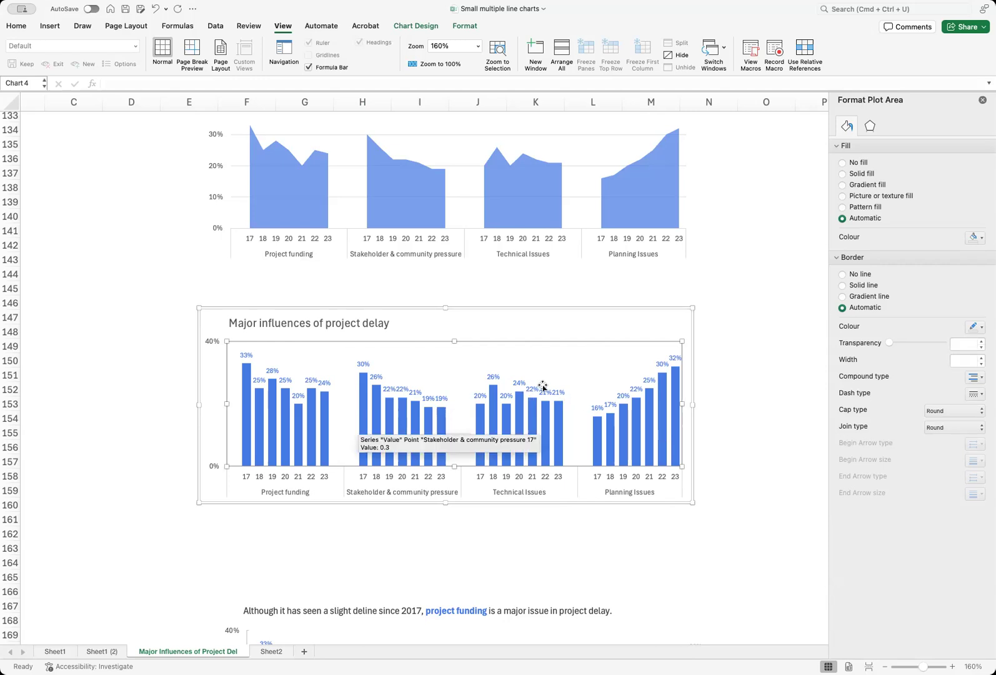
- Examine the column charts that highlight project funding in blue and planning issues in purple
{"action": "scroll", "coordinate": [541, 386], "scroll_direction": "down", "scroll_amount": 5}
{"action": "scroll", "coordinate": [542, 386], "scroll_direction": "down", "scroll_amount": 4}
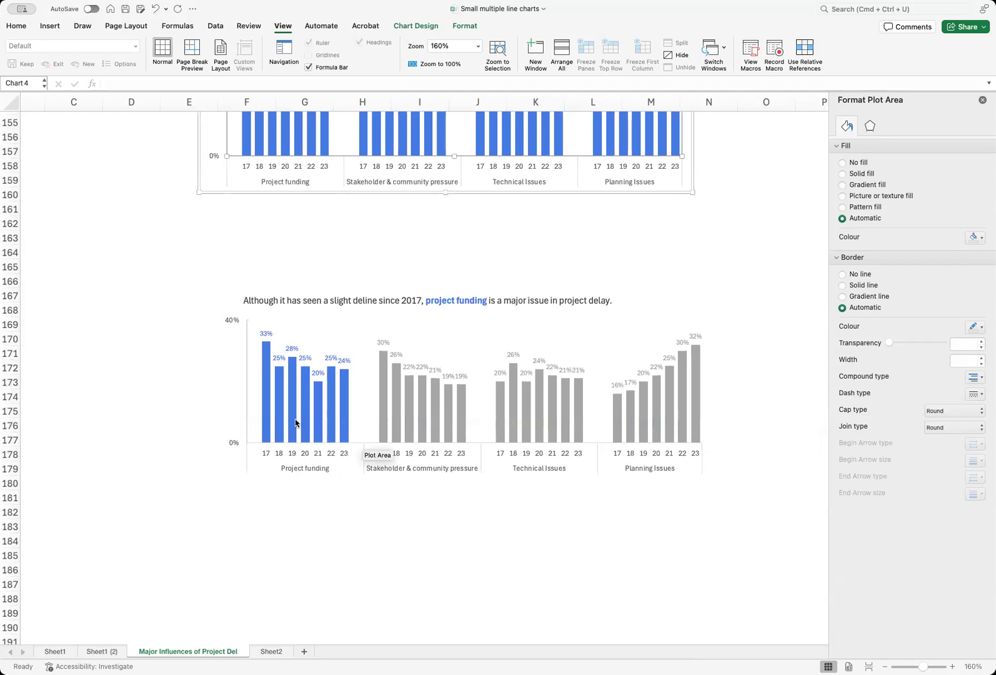
{"action": "mouse_move", "coordinate": [295, 419]}
{"action": "scroll", "coordinate": [305, 395], "scroll_direction": "down", "scroll_amount": 7}
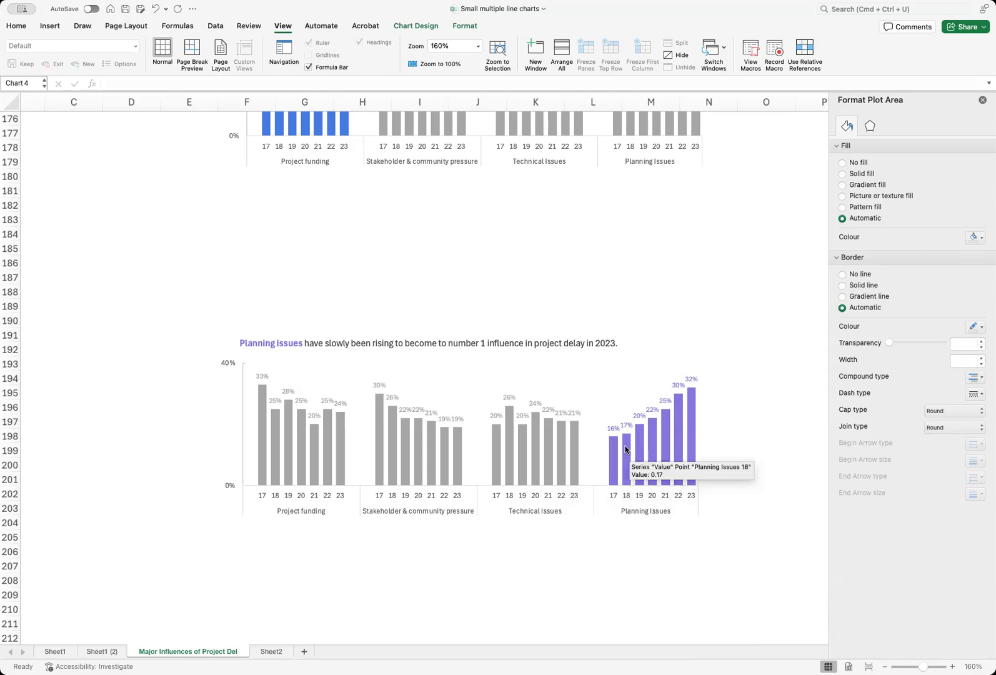
{"action": "scroll", "coordinate": [625, 447], "scroll_direction": "down", "scroll_amount": 7}
{"action": "scroll", "coordinate": [625, 448], "scroll_direction": "down", "scroll_amount": 5}
- Move the lowest column chart highlighting planning issues directly beneath the multi-series line chart, starting at row 229
{"action": "scroll", "coordinate": [625, 448], "scroll_direction": "left", "scroll_amount": 2}
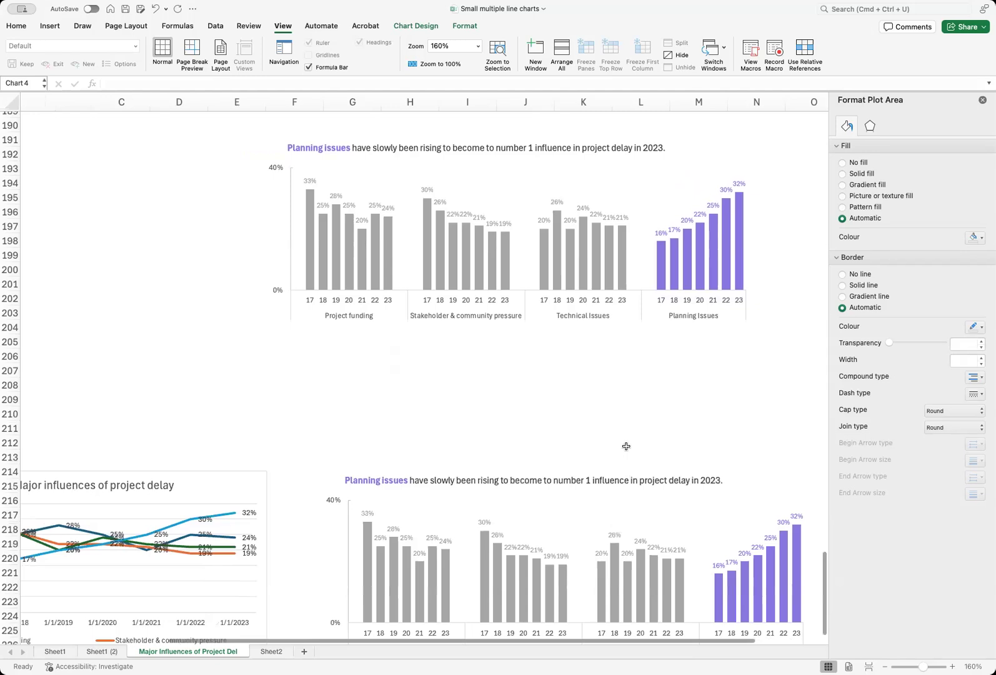
{"action": "scroll", "coordinate": [625, 446], "scroll_direction": "left", "scroll_amount": 1}
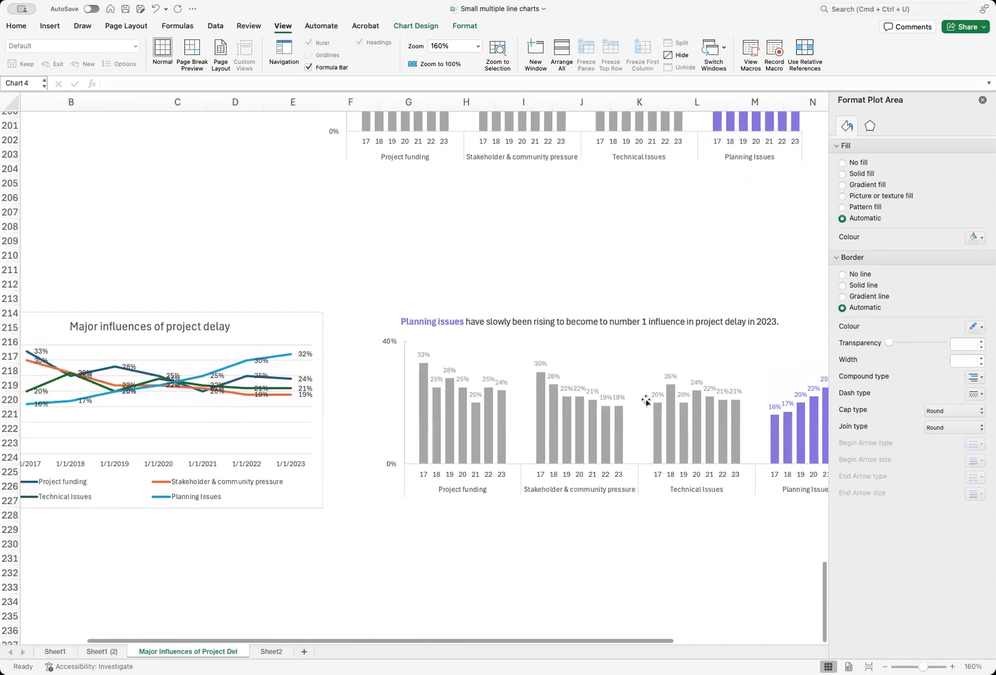
{"action": "left_click_drag", "start_coordinate": [652, 302], "coordinate": [333, 507]}
{"action": "scroll", "coordinate": [485, 495], "scroll_direction": "left", "scroll_amount": 2}
{"action": "scroll", "coordinate": [335, 507], "scroll_direction": "down", "scroll_amount": 5}
{"action": "left_click", "coordinate": [609, 399]}
{"action": "left_click", "coordinate": [471, 379]}
{"action": "left_click_drag", "start_coordinate": [470, 380], "coordinate": [466, 400]}
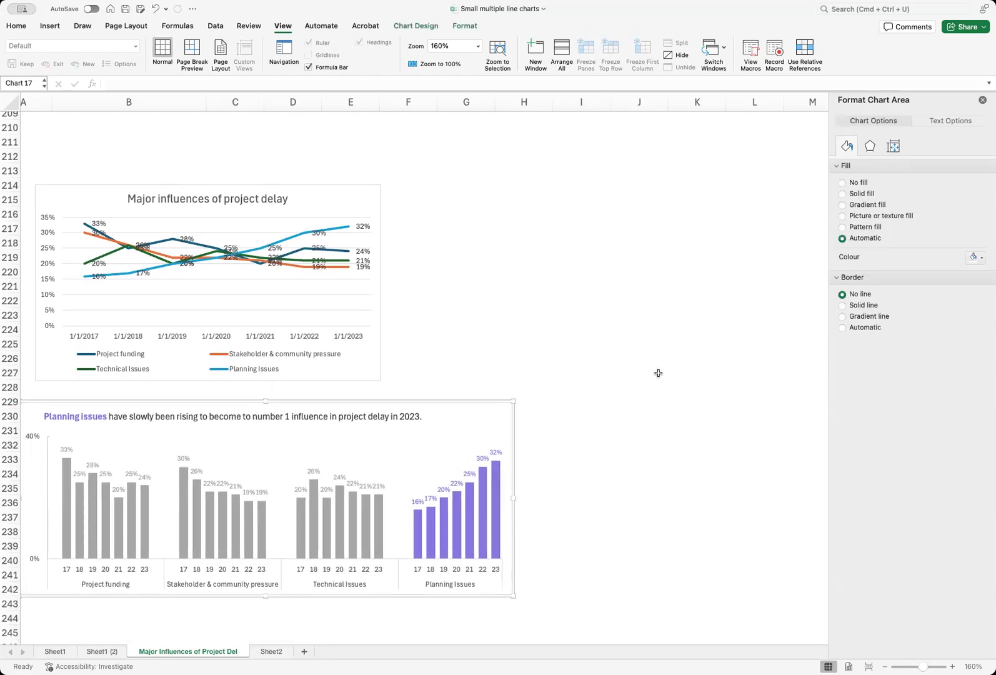